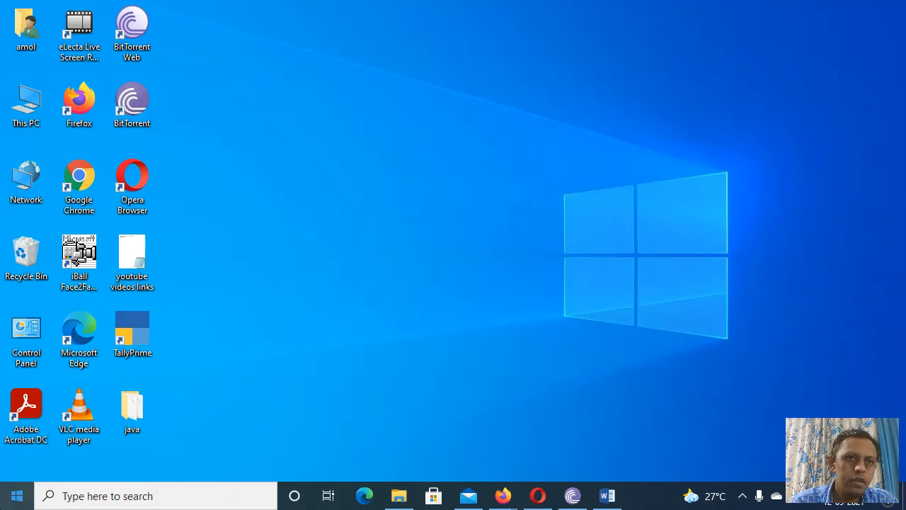
Step: Launch TallyPrime and continue in Educational Mode to reach the Select Company screen
double_click(151, 333)
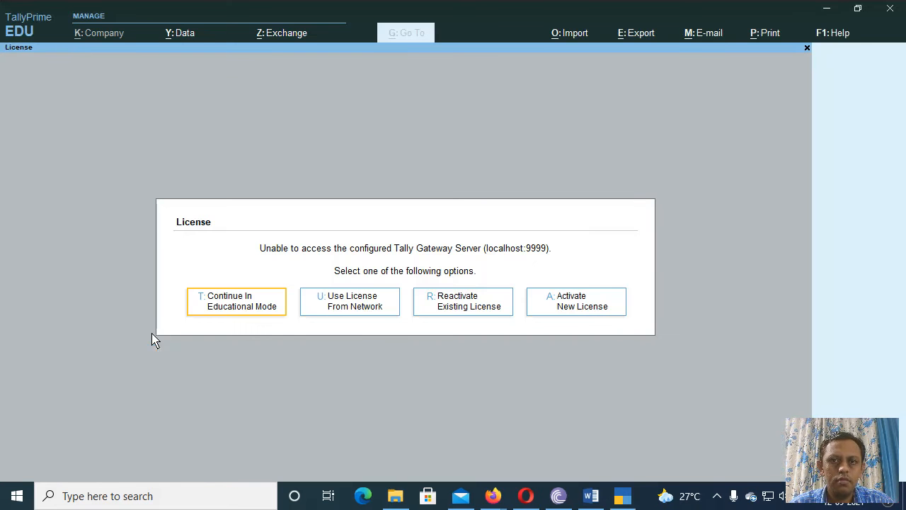
click(248, 303)
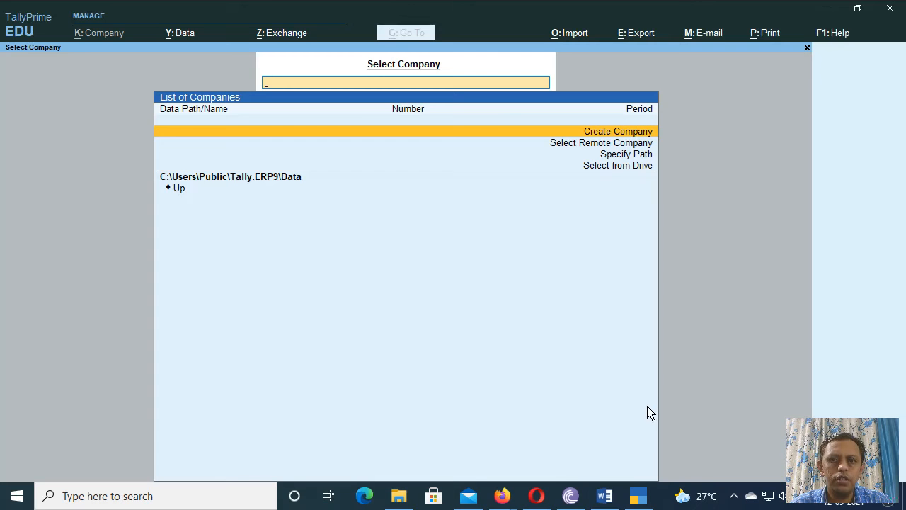
mouse_move(613, 499)
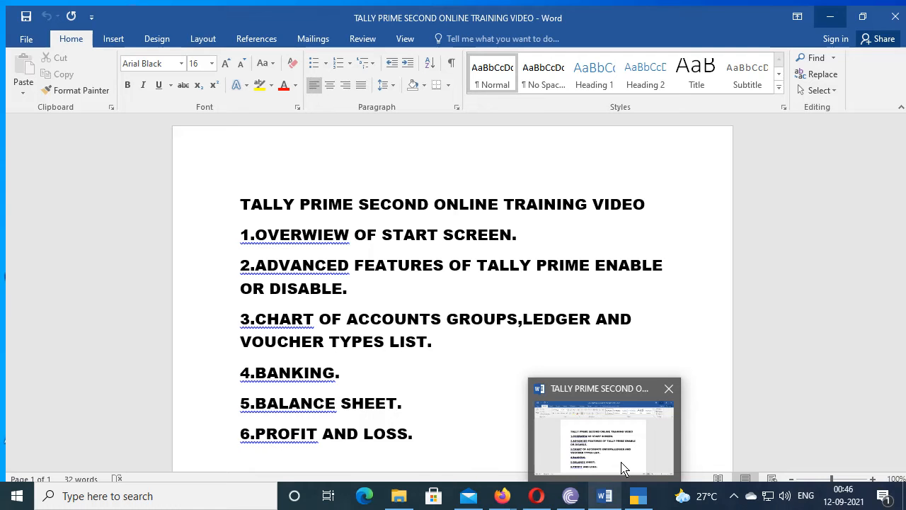
click(622, 469)
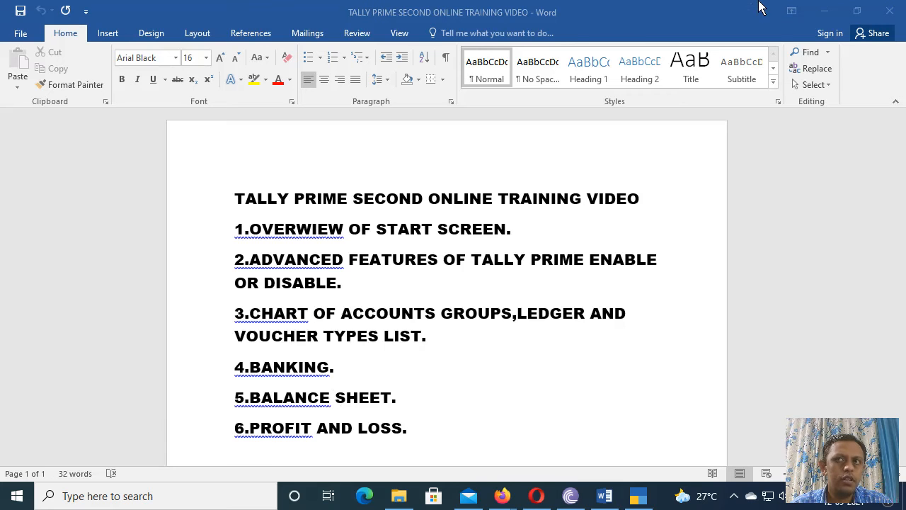
click(825, 14)
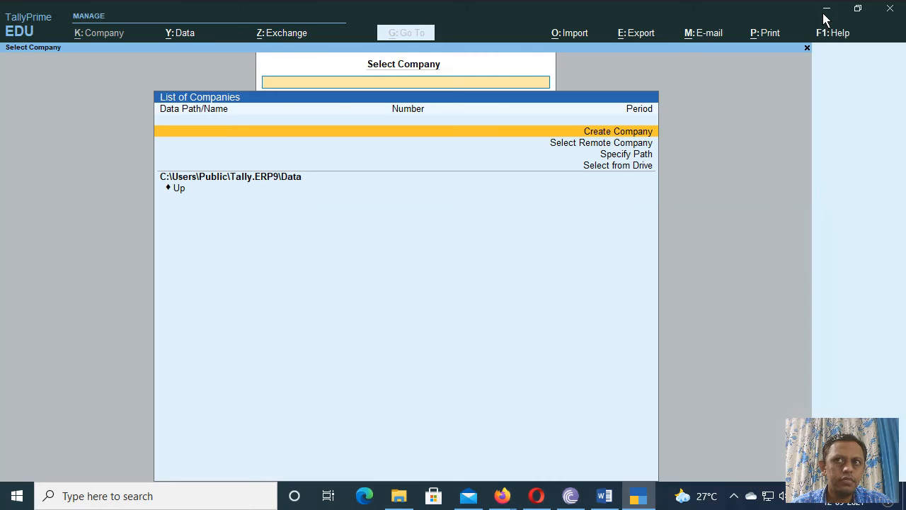
Step: Start a new company from the List of Companies using Create Company
click(356, 131)
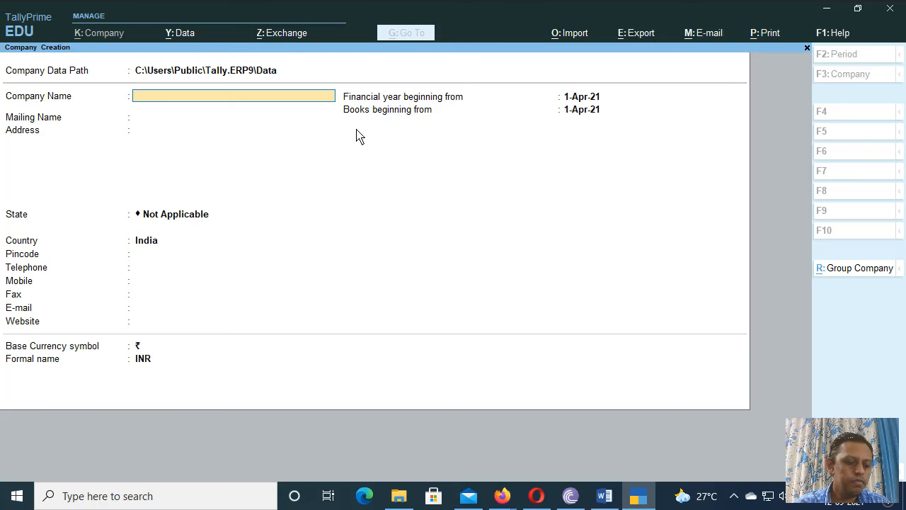
Step: Name the company 'Vidisha infotech' and accept the same mailing name
text(Vidisha)
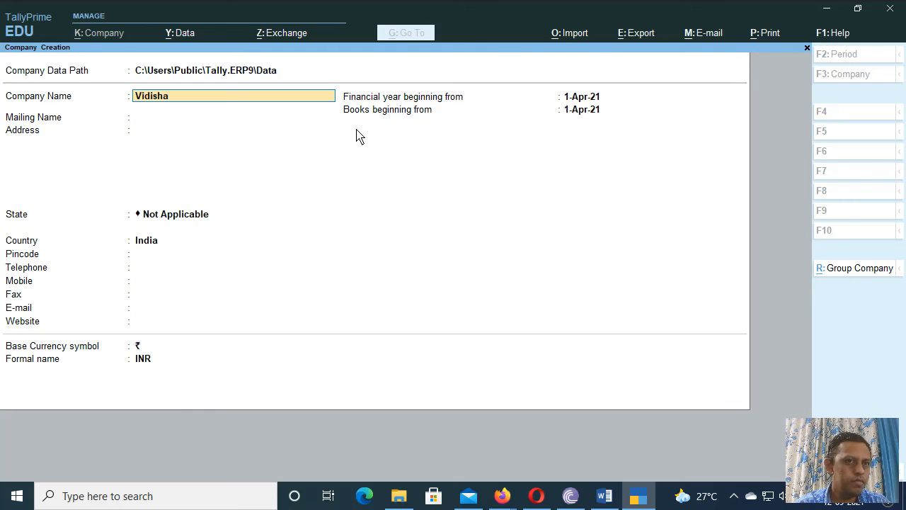
text( i)
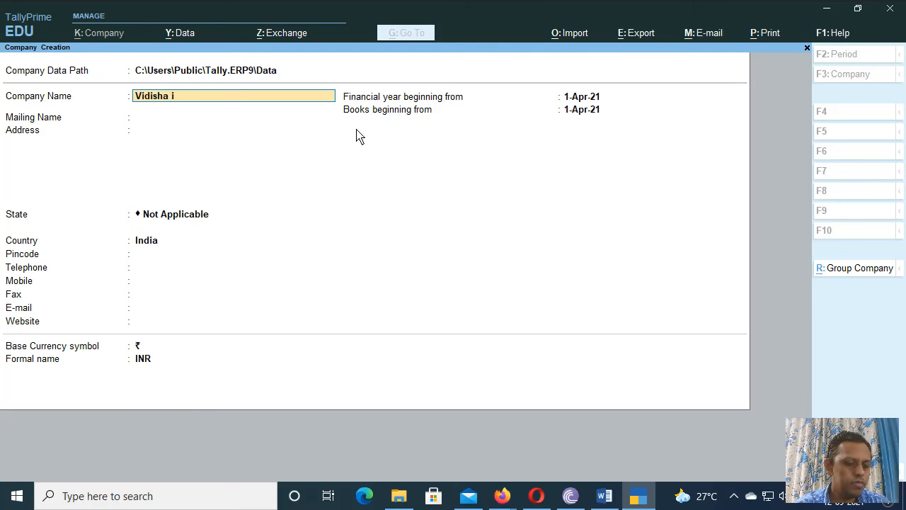
text(nfote)
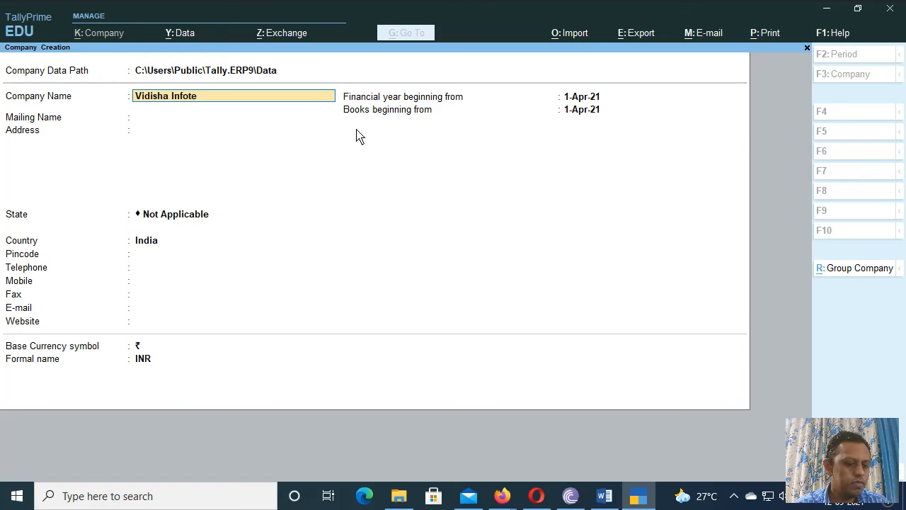
text(ch)
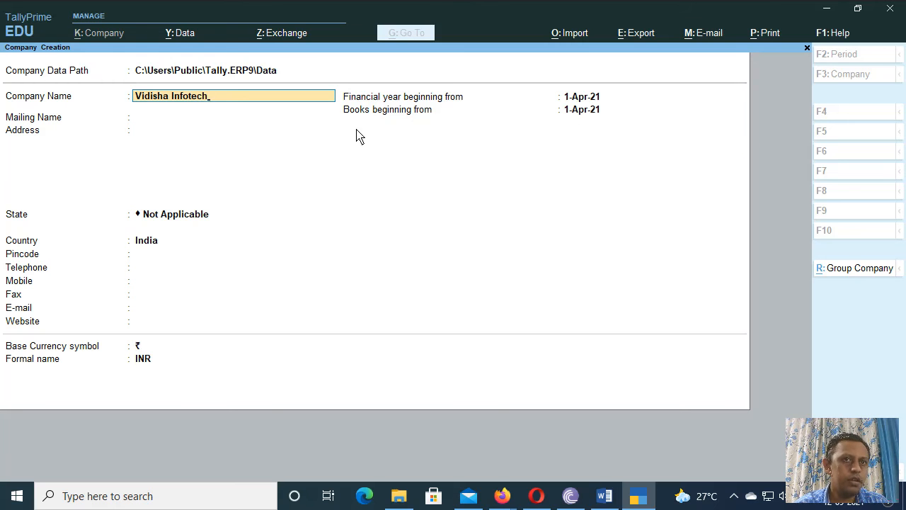
key(Return)
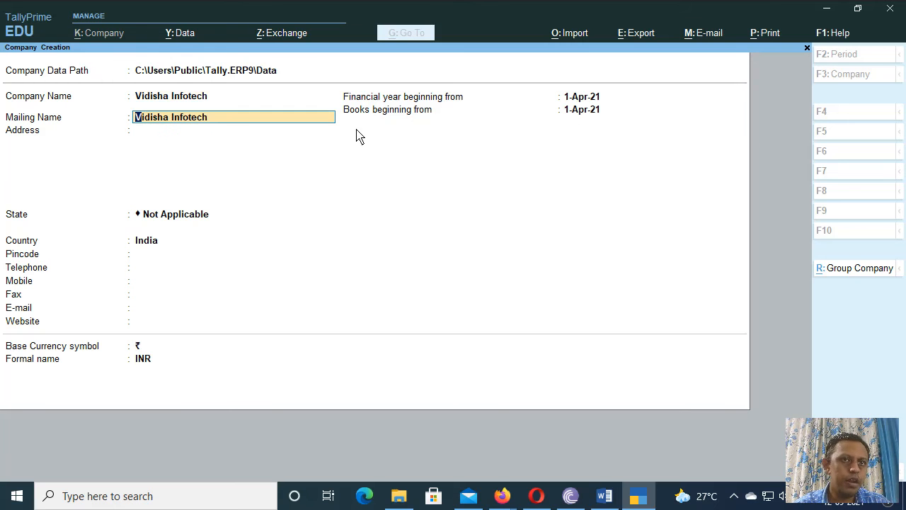
key(Return)
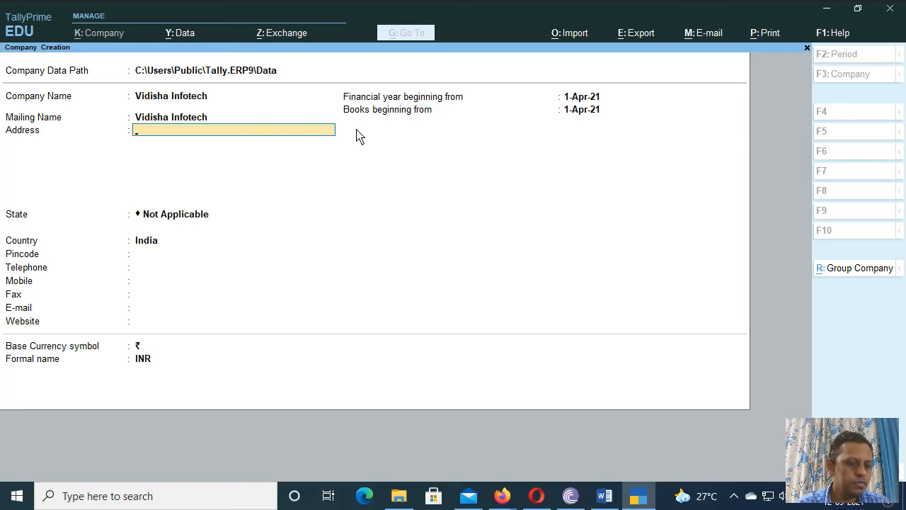
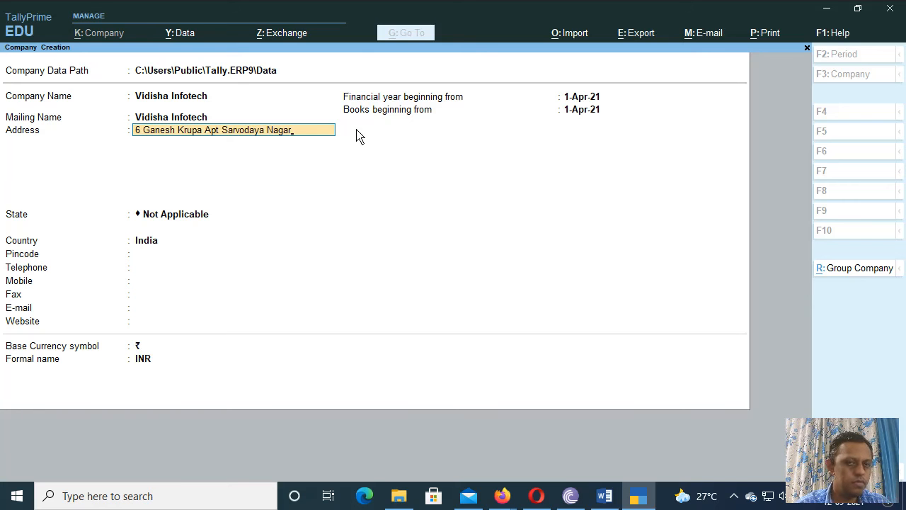
Step: Enter the company's three-line postal address and type Maharashtra as the state
key(Return)
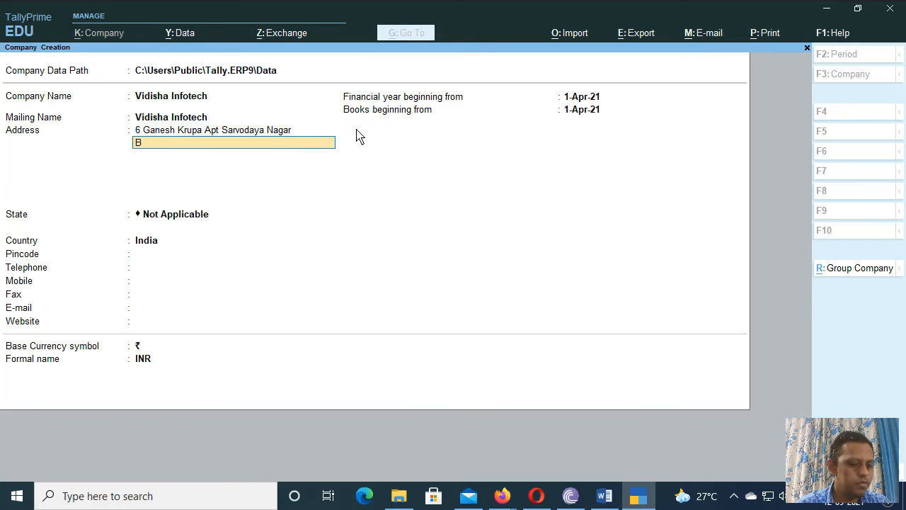
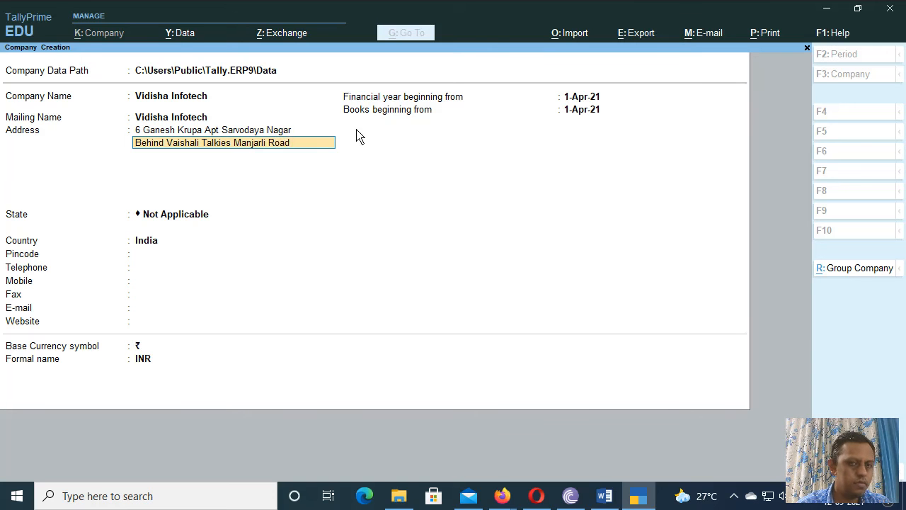
key(Return)
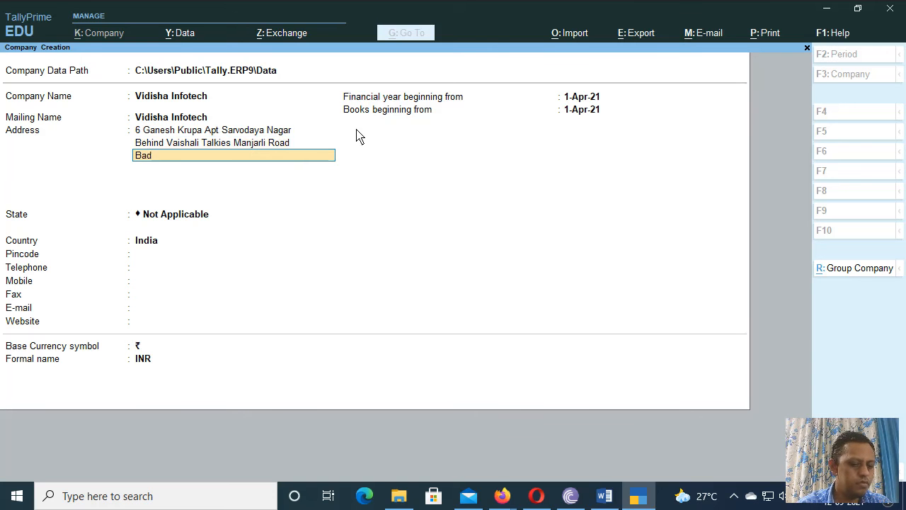
key(Return)
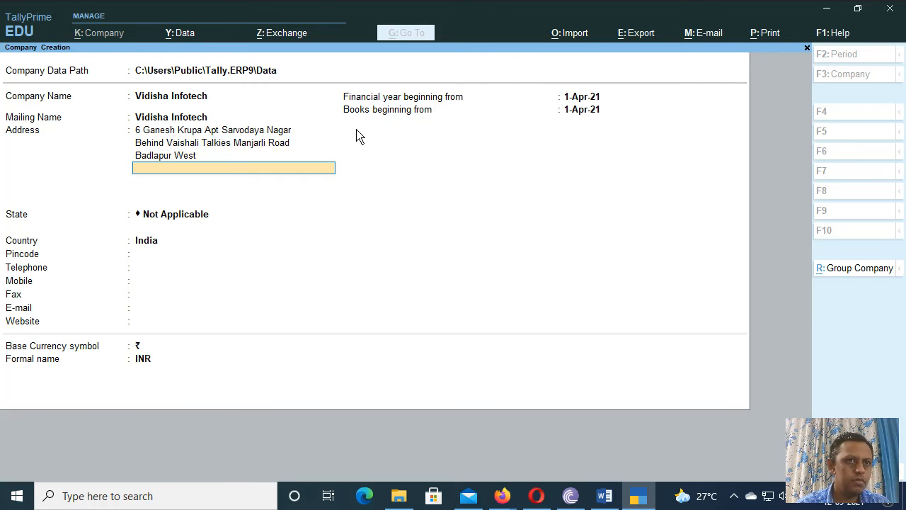
key(Return)
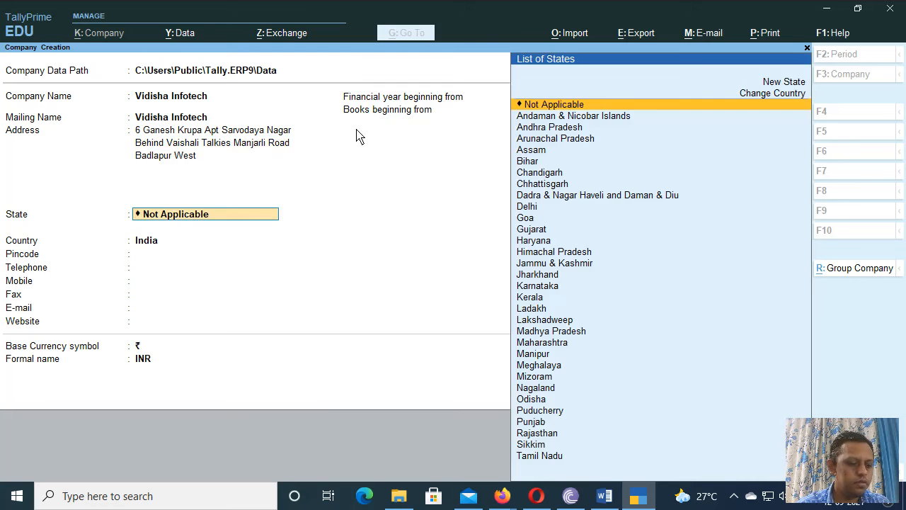
text(Mahara)
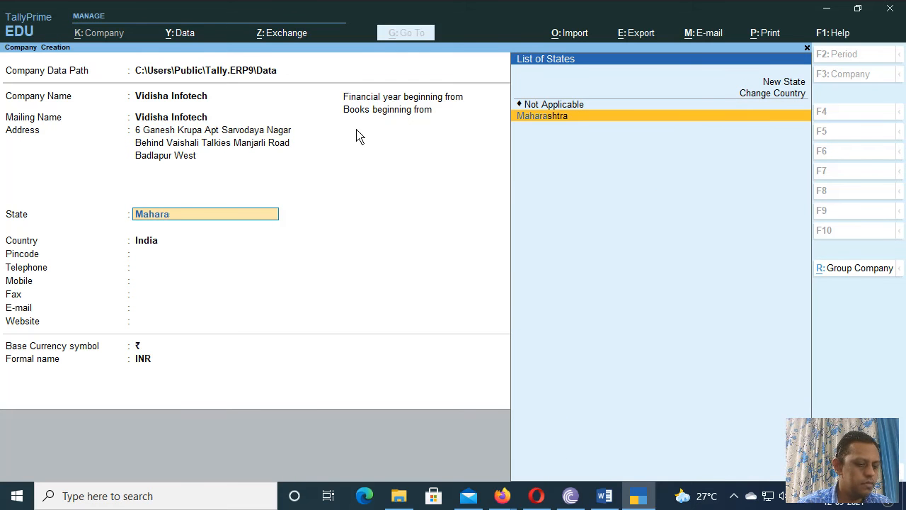
text(shtra)
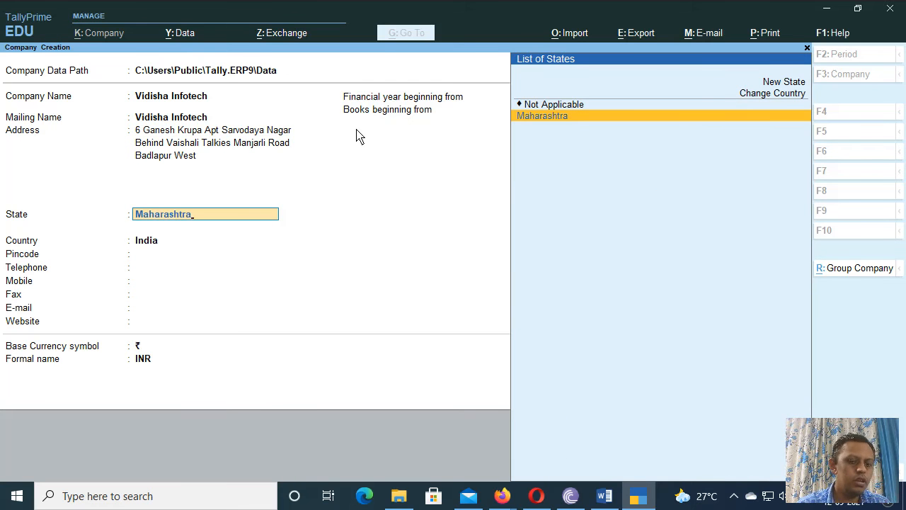
Step: Accept Maharashtra, then fill in the company's pincode, telephone and mobile numbers
key(Return)
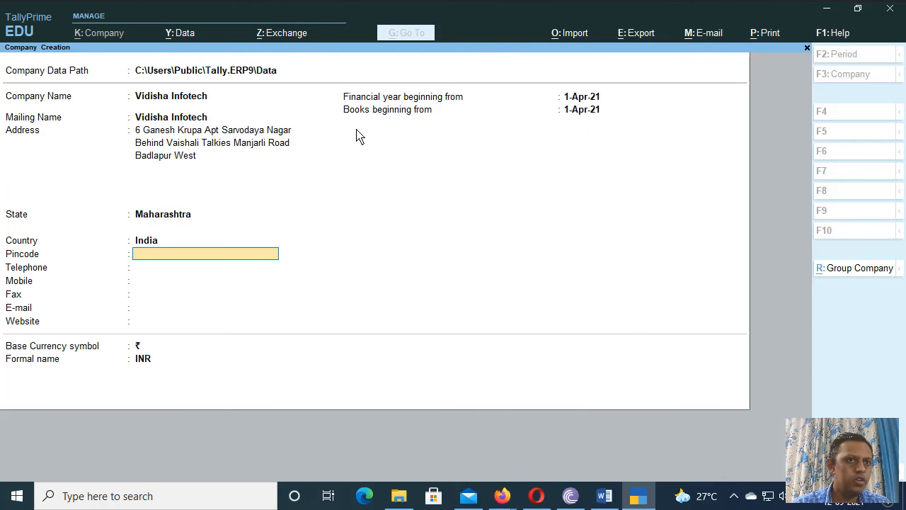
text(4)
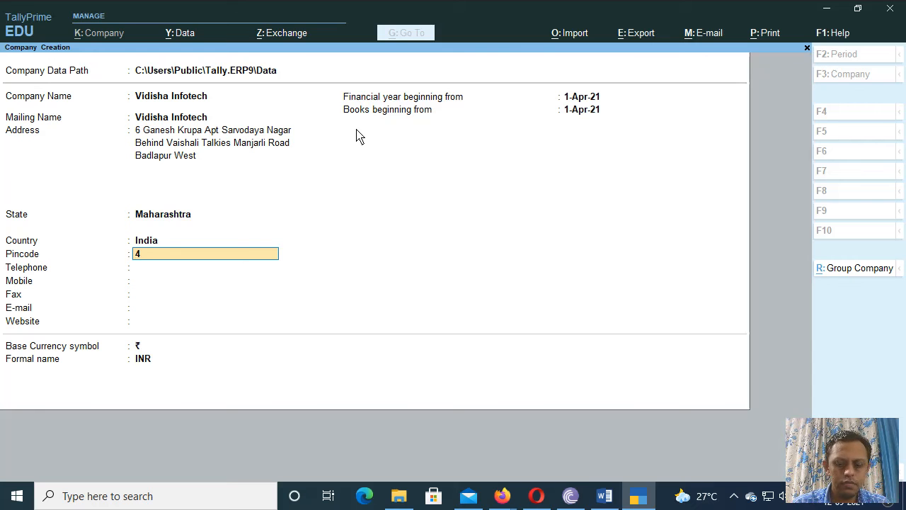
text(21503)
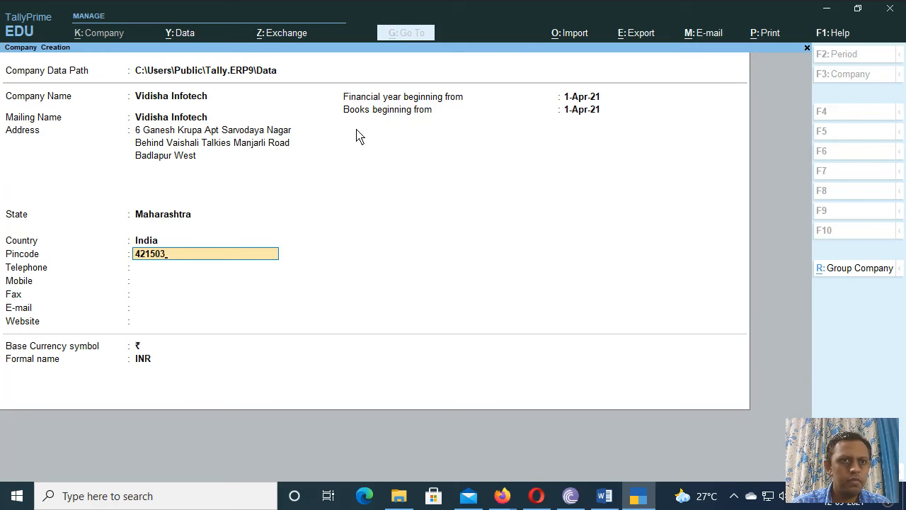
key(Return)
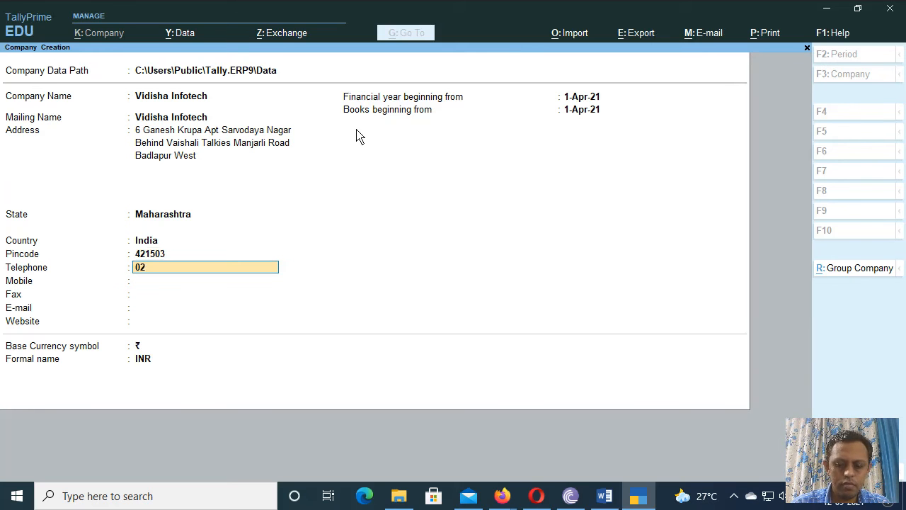
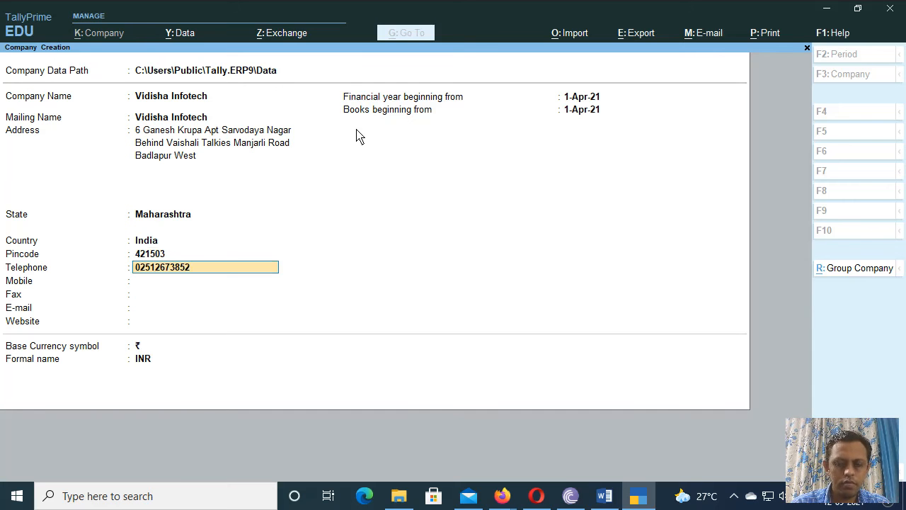
key(Return)
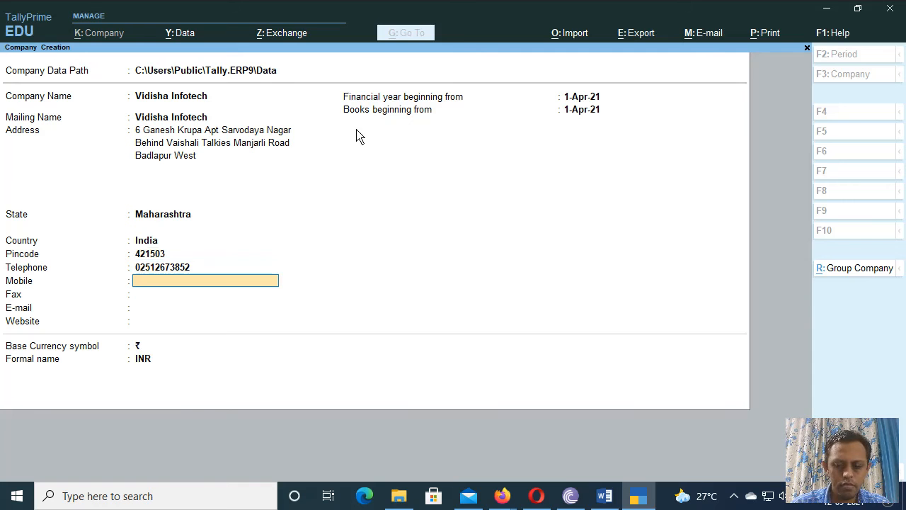
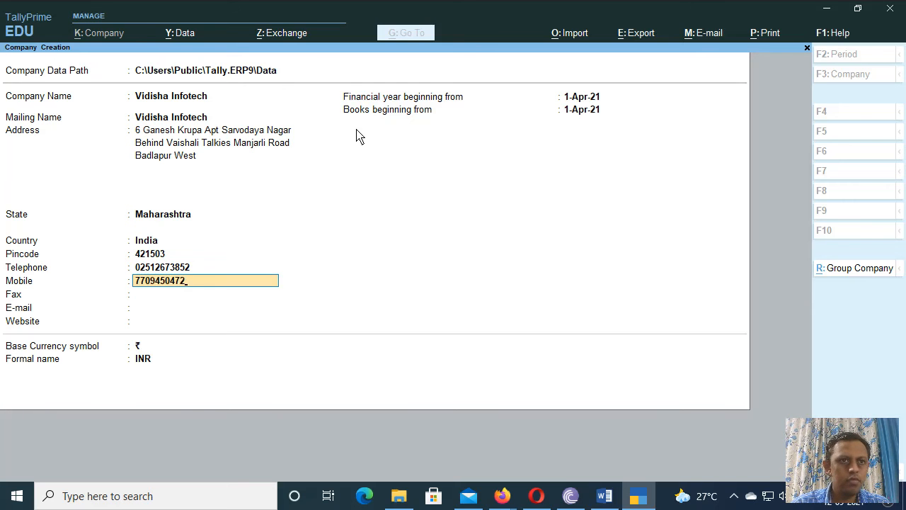
key(Return)
key(Return)
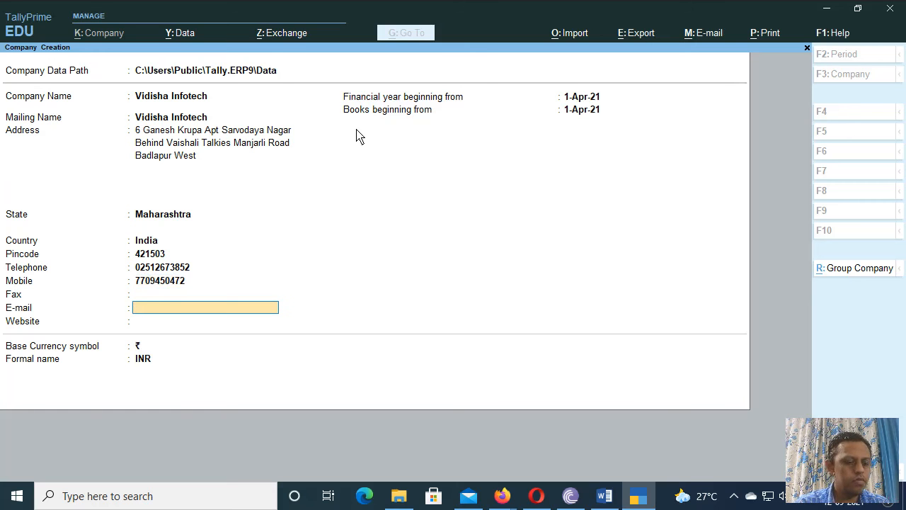
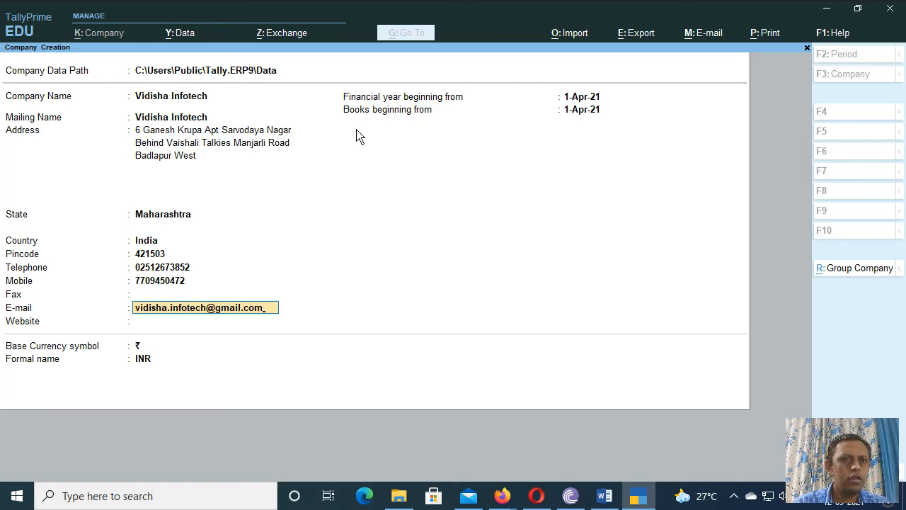
Step: Enter the company's e-mail address and website vidishainfotech.com
key(Return)
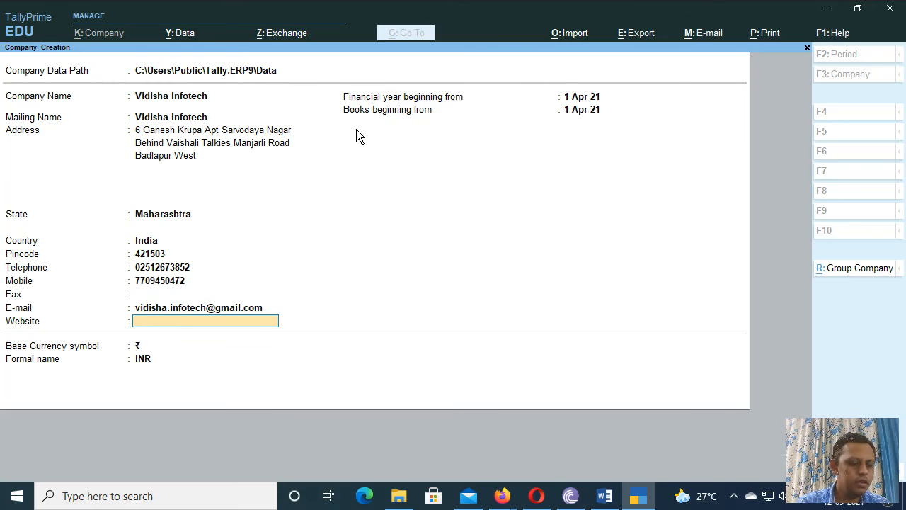
text(v)
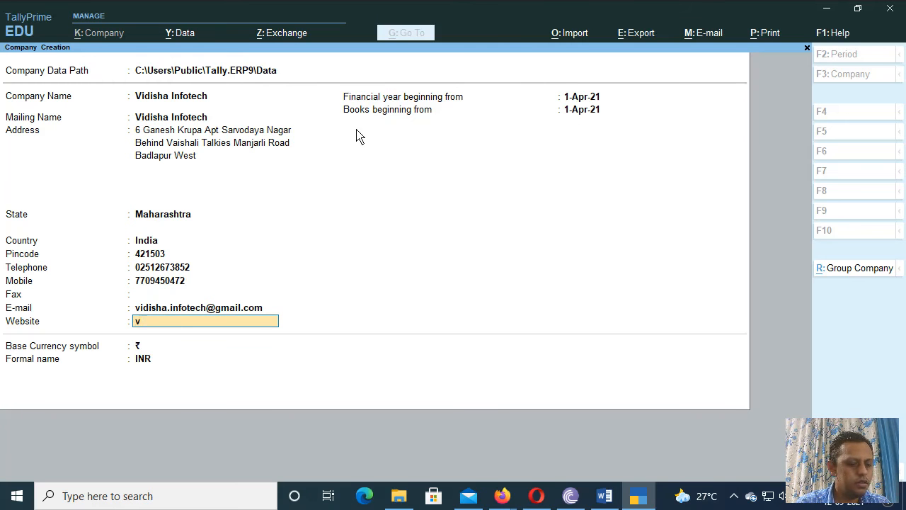
text(idishai)
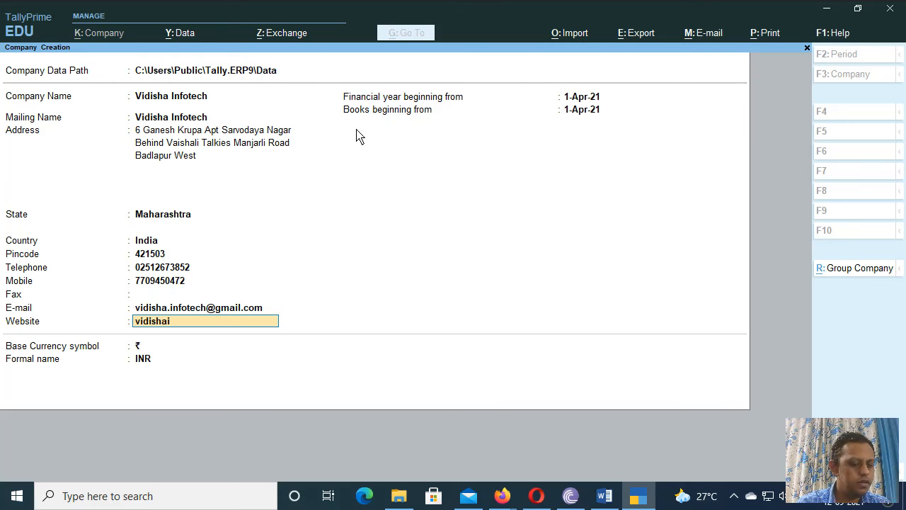
text(nfotec)
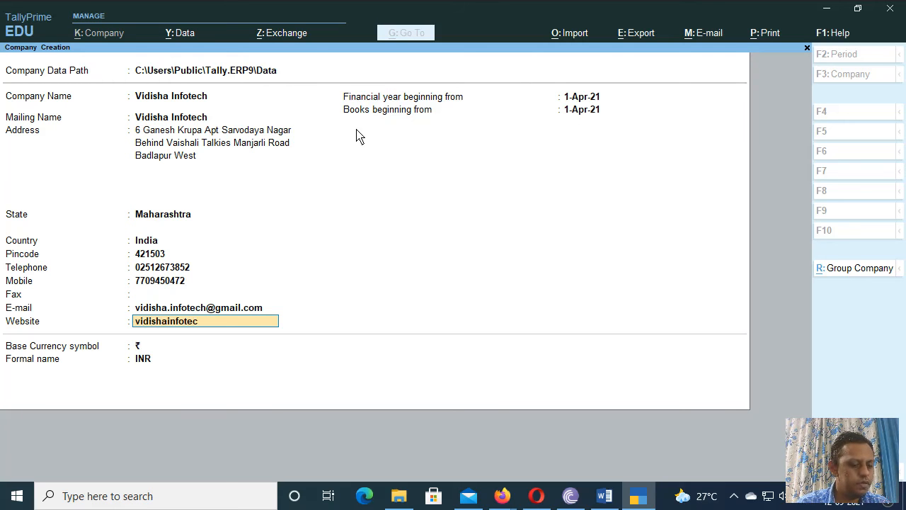
text(h)
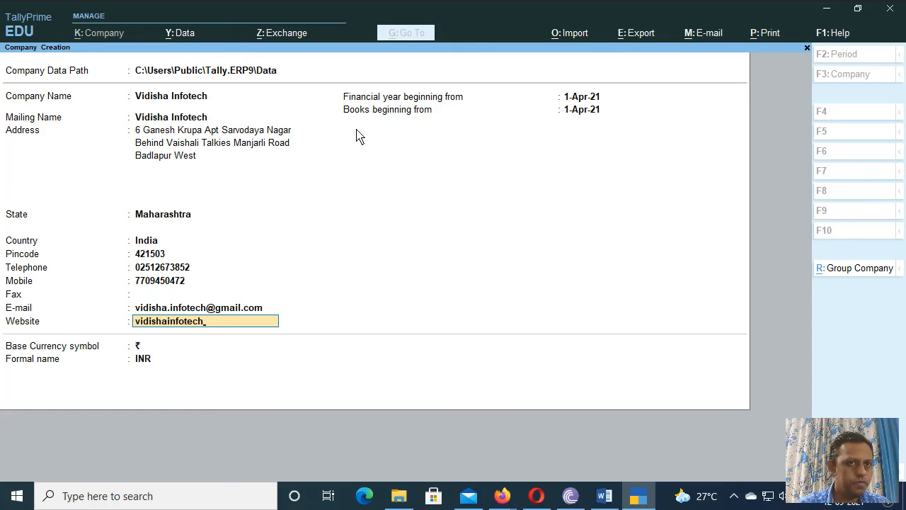
text(.c)
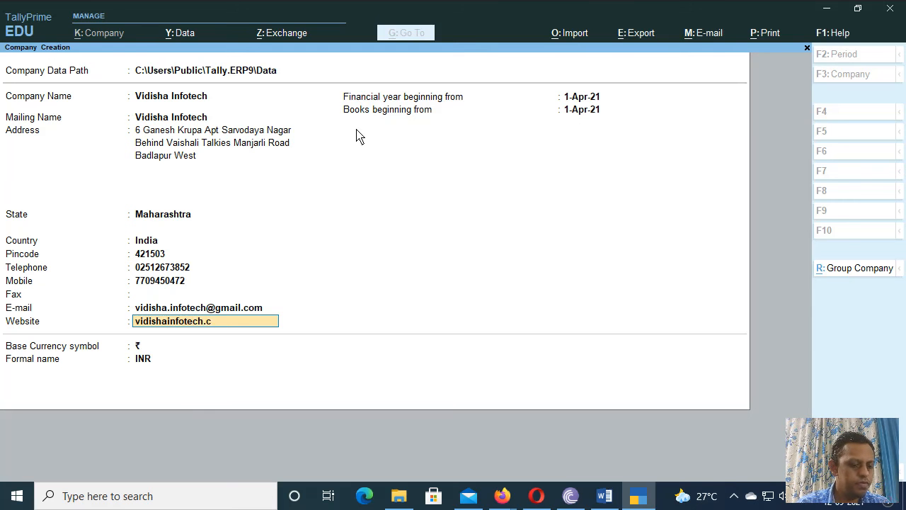
text(om)
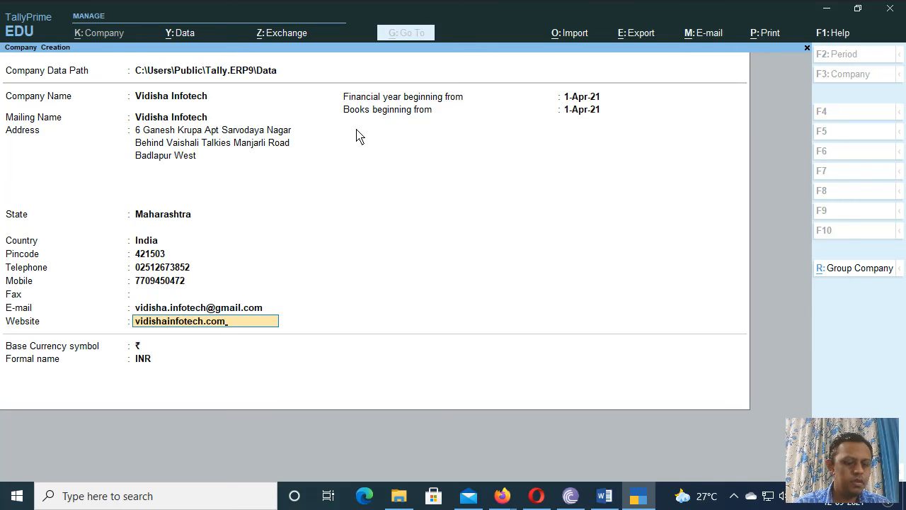
Step: Keep the 1-Apr-21 financial year and set books beginning from 1-Sep-21
key(Return)
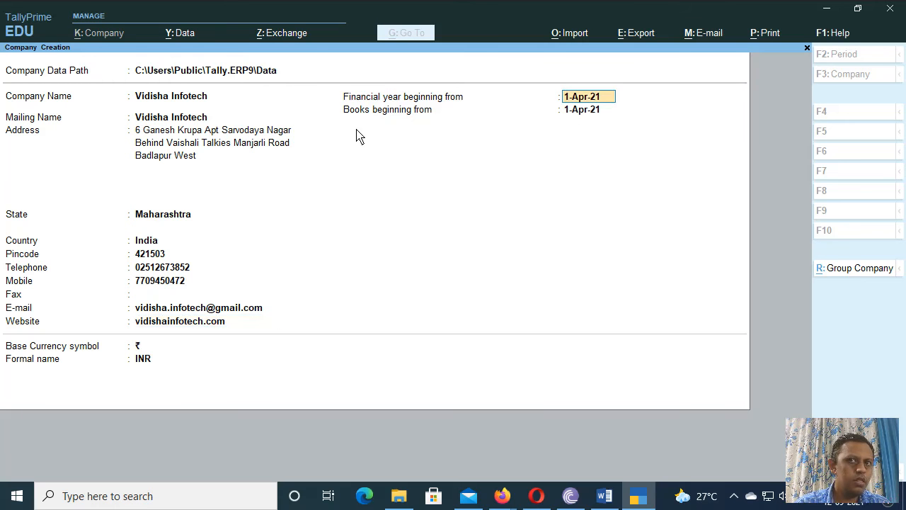
key(Return)
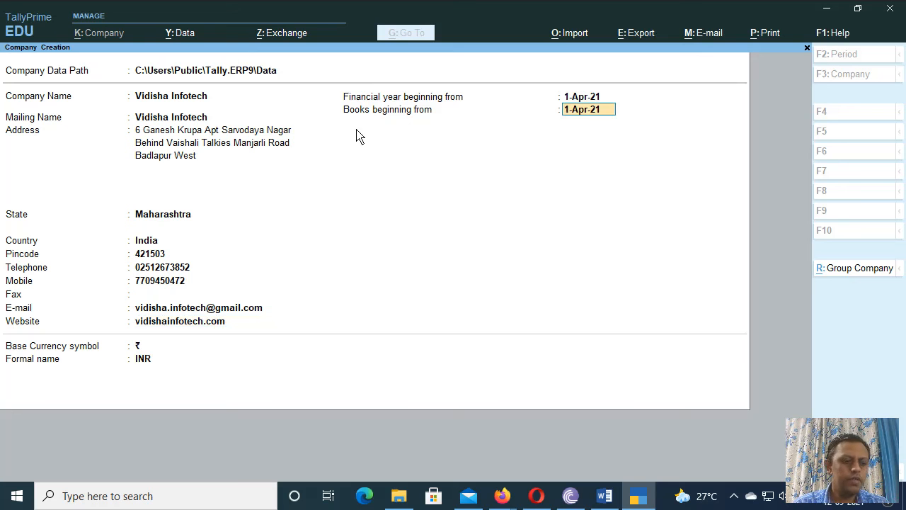
text(1)
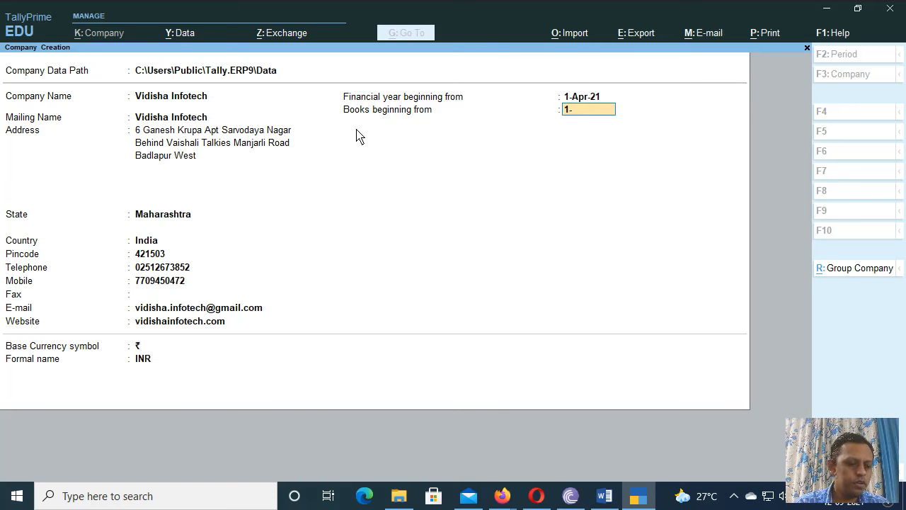
text(-sep)
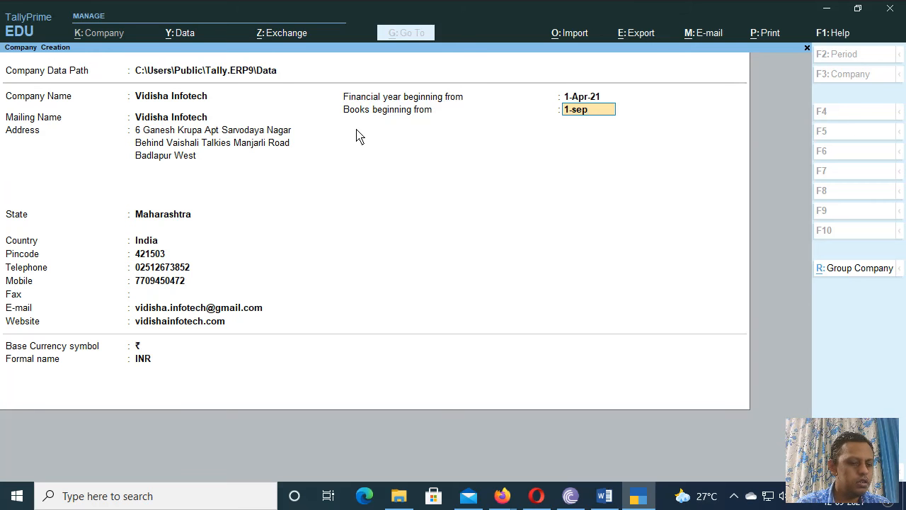
text(-21)
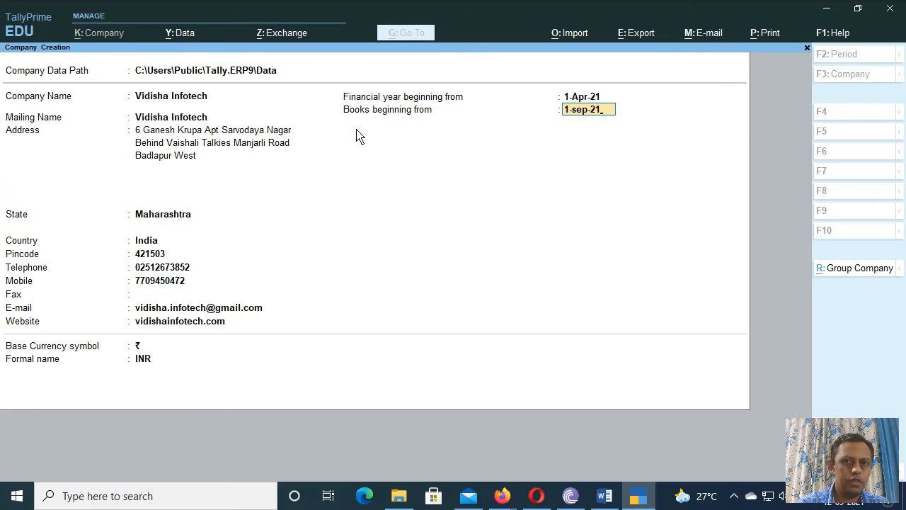
key(Return)
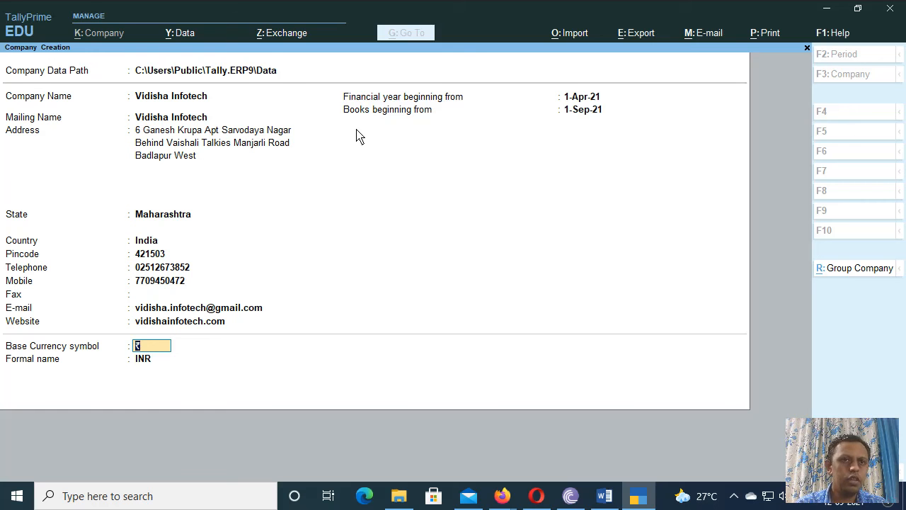
Step: Accept the ₹ base currency symbol and confirm creating Vidisha Infotech
key(Return)
key(Return)
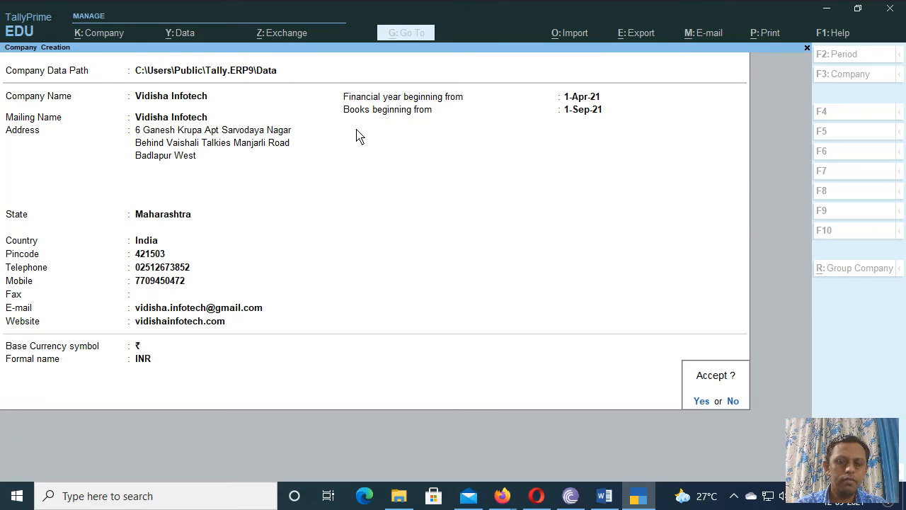
key(y)
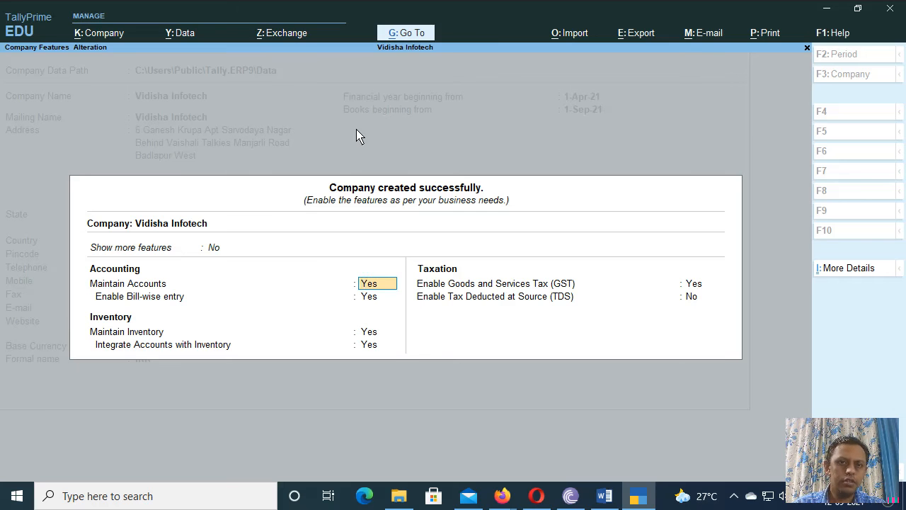
Step: Set Show more features to Yes in Company Features
key(Up)
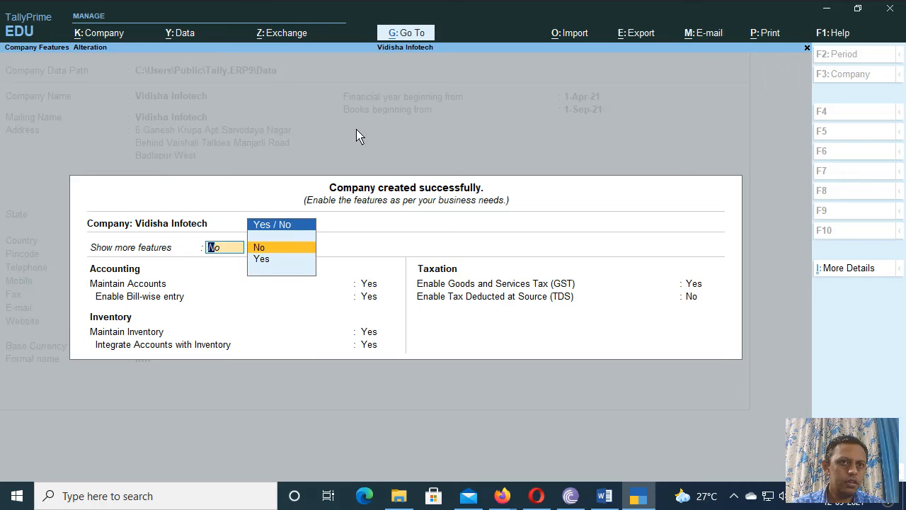
key(Down)
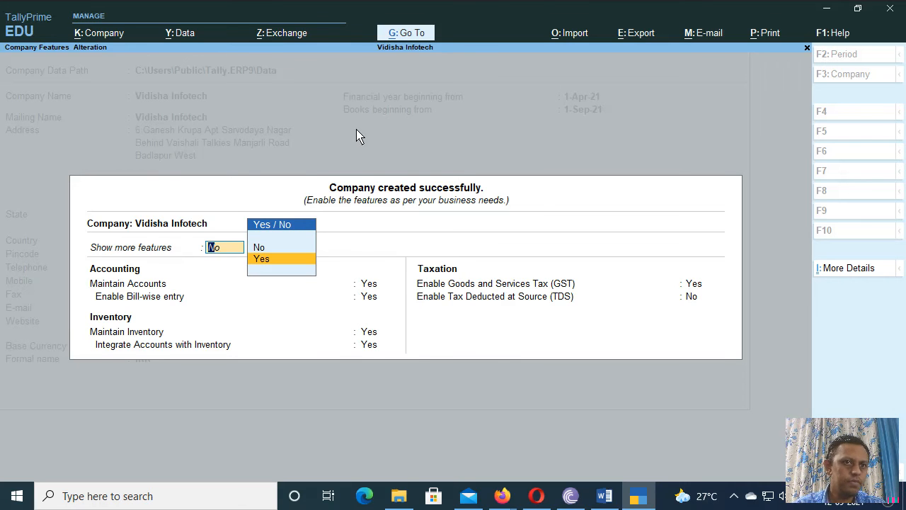
key(Return)
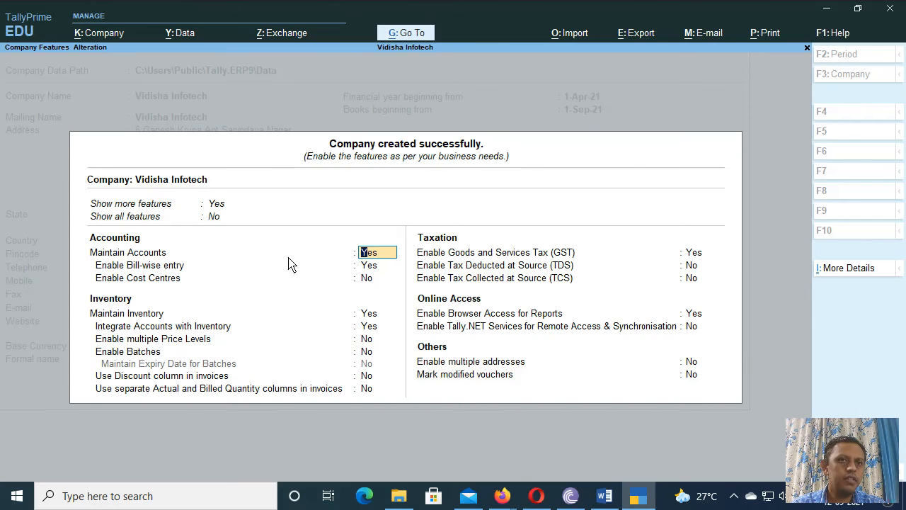
click(214, 220)
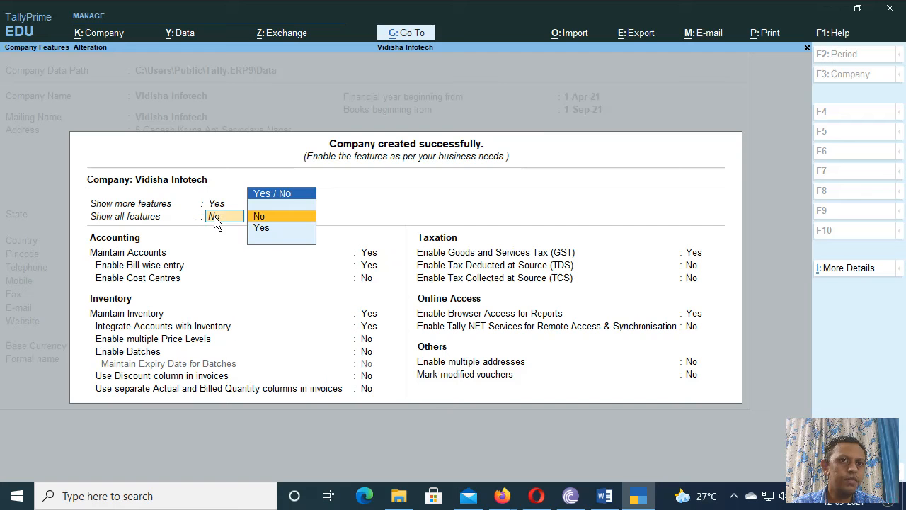
Step: Set Show all features to Yes to reveal VAT, Excise, Service Tax and Payroll
click(260, 232)
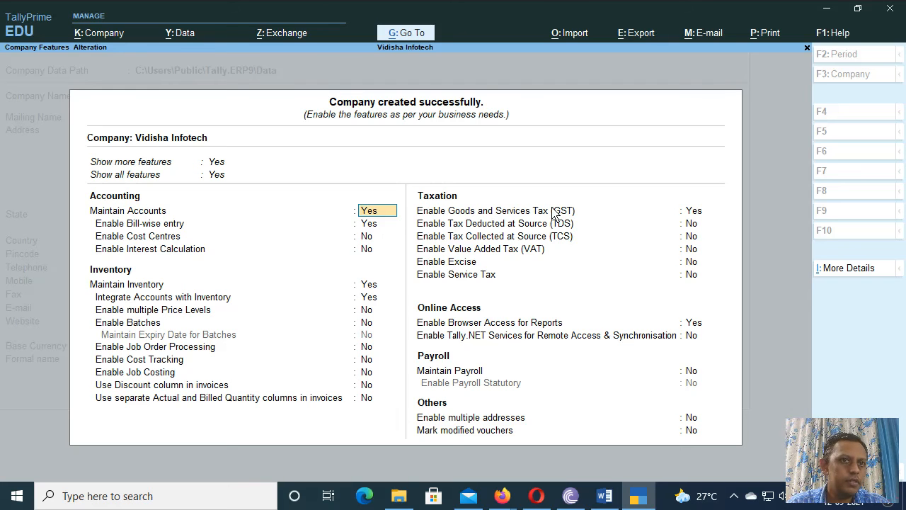
Step: Set Enable Interest Calculation to Yes under Accounting
key(Return)
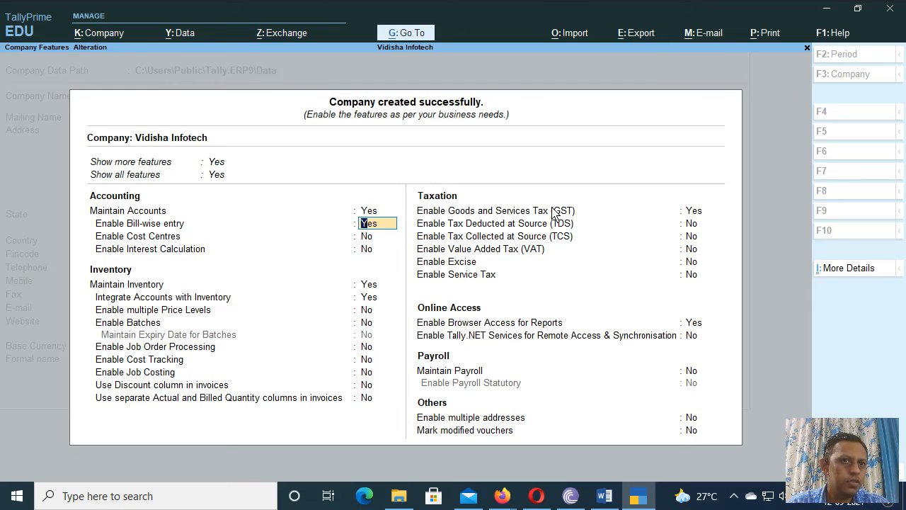
key(Return)
key(Return)
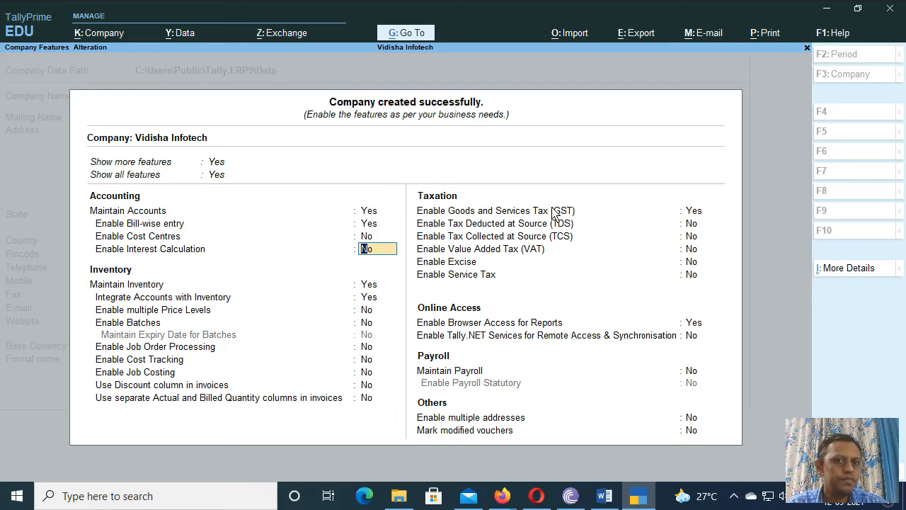
text(y)
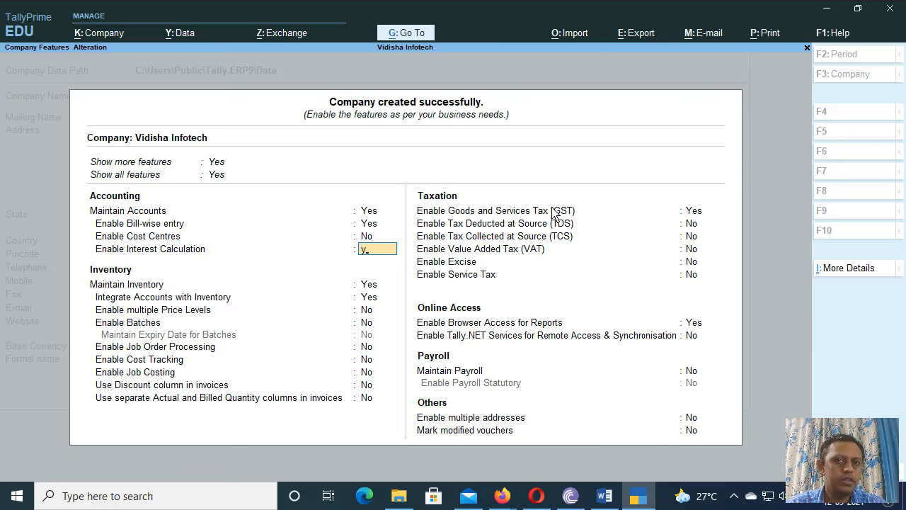
key(Return)
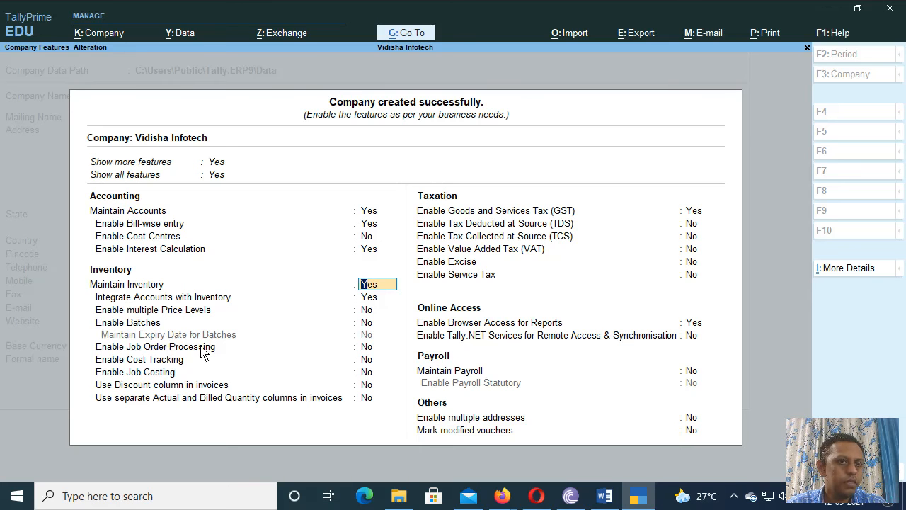
Step: Enable batches for inventory, leaving batch expiry dates off
key(Return)
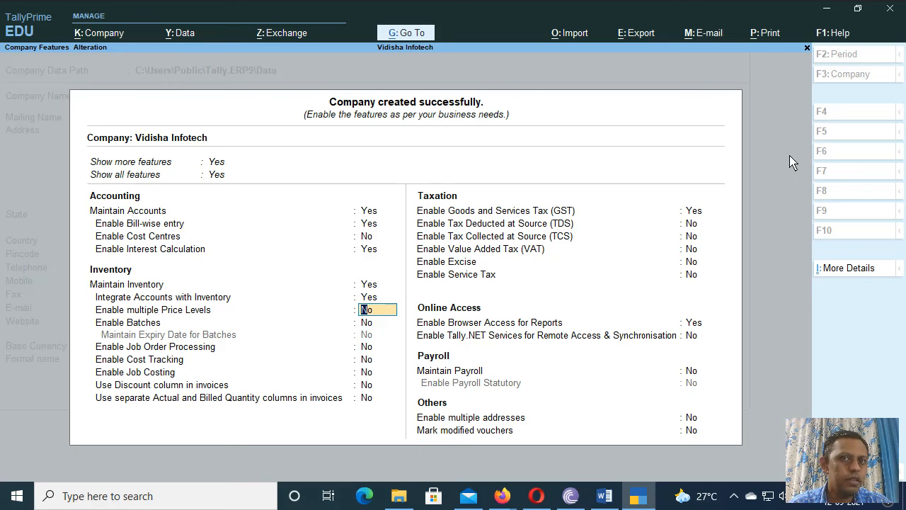
key(Return)
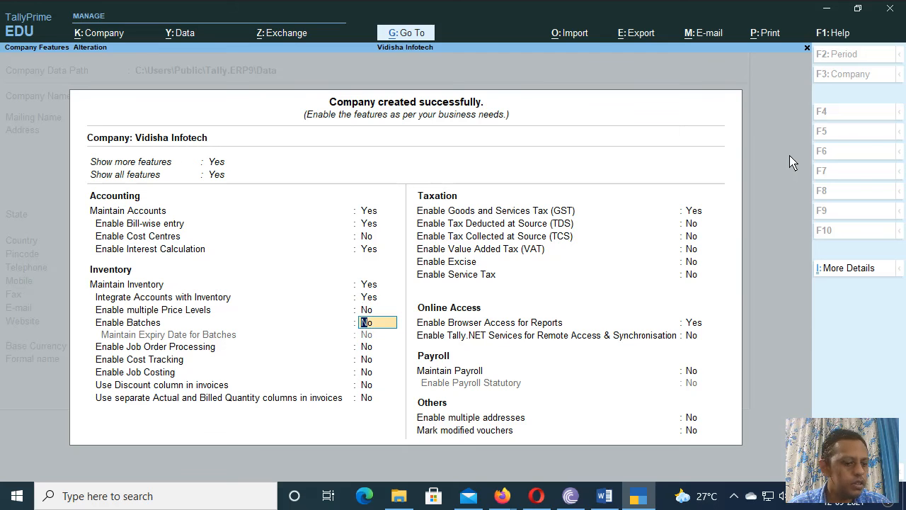
text(y)
key(Return)
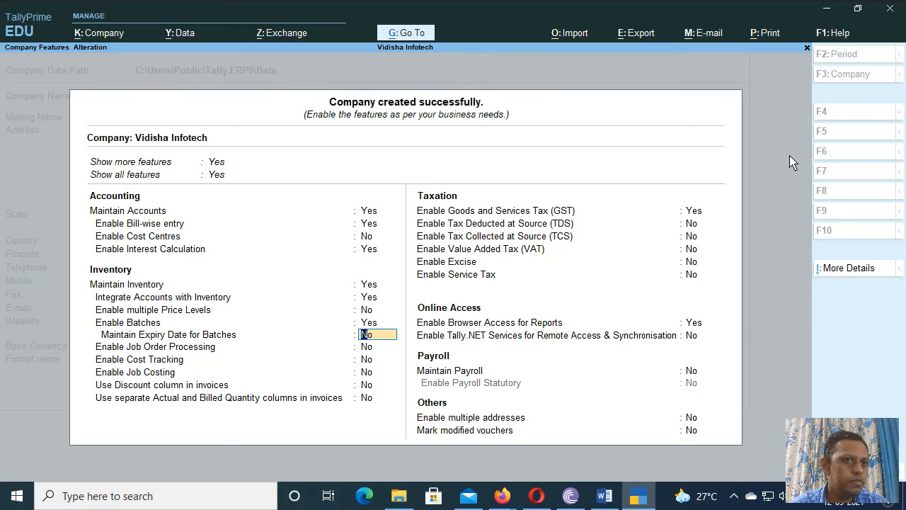
key(Return)
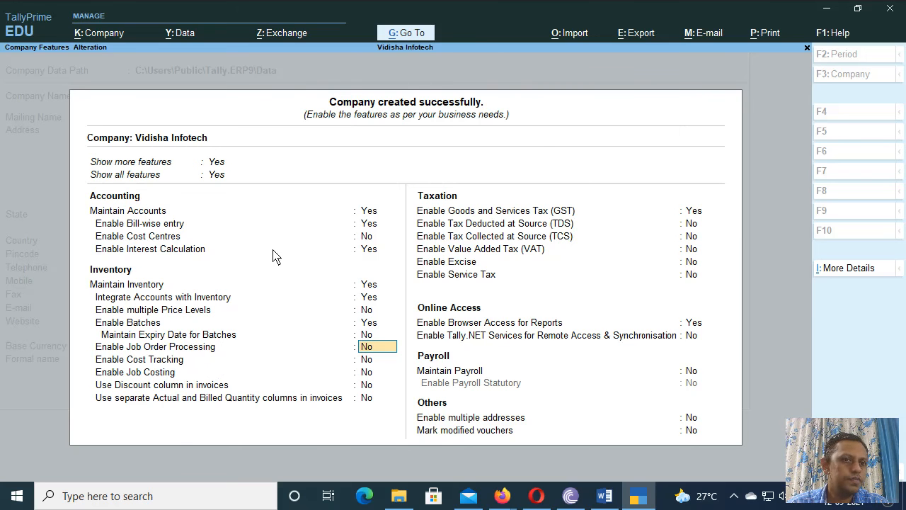
Step: Keep GST enabled and open the company's GST Details
key(Return)
key(Return)
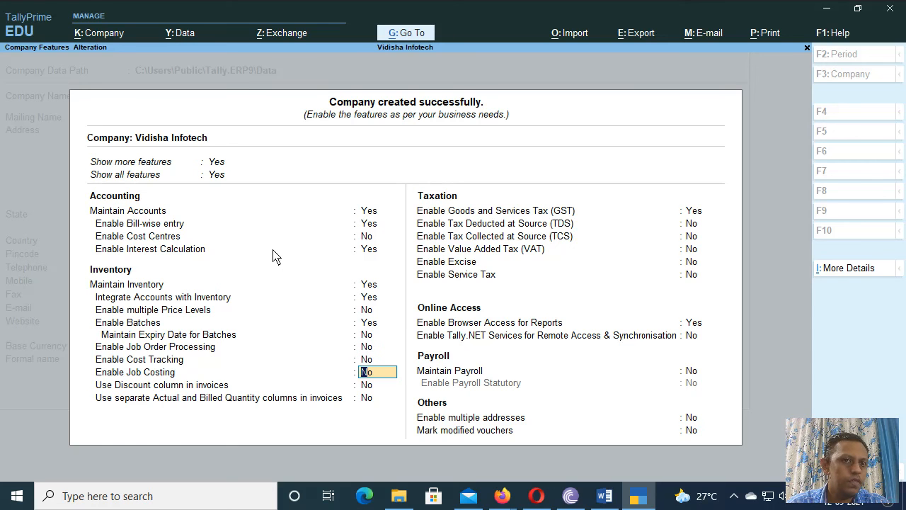
key(Return)
key(Return)
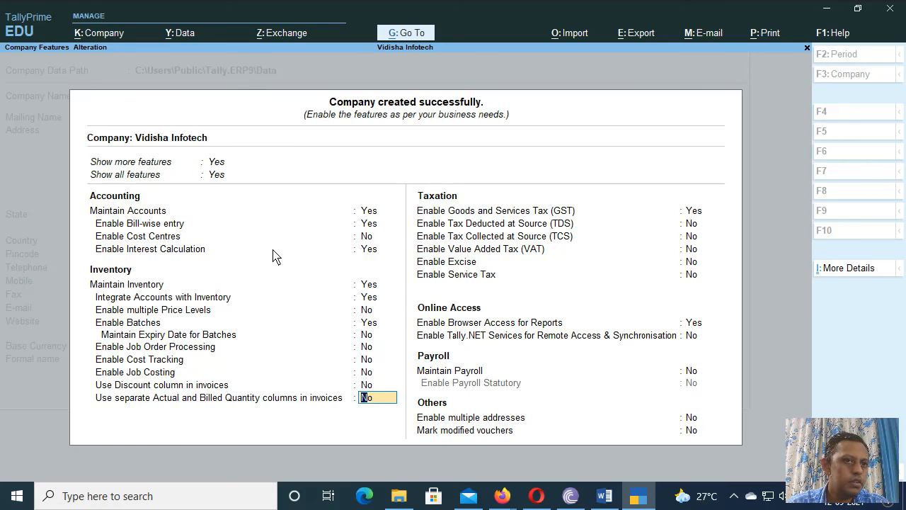
key(Return)
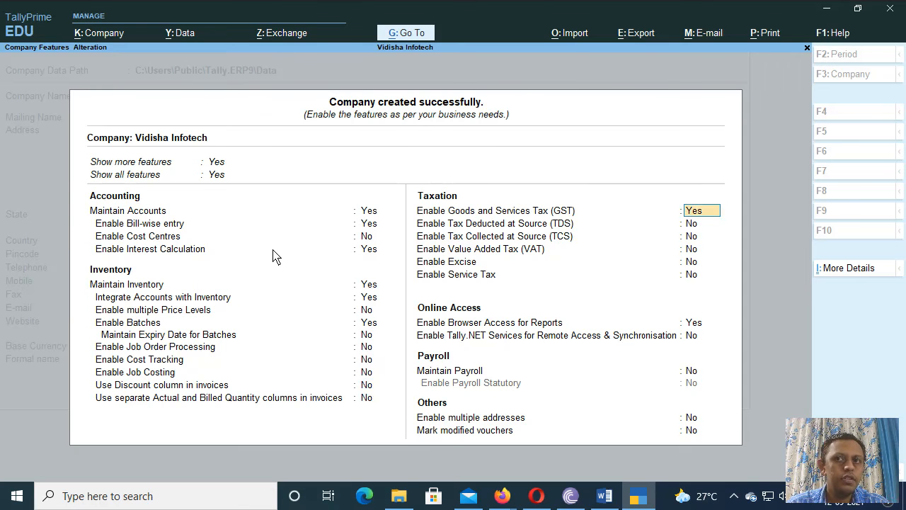
key(Return)
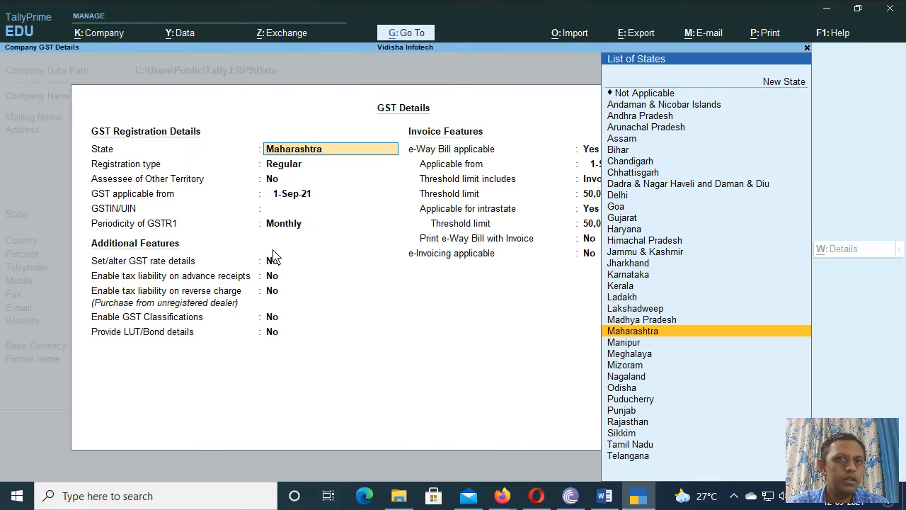
Step: Replace the GSTIN/UIN with the company's new registration number, keeping it despite the invalid-format warning
key(Return)
key(Return)
key(Return)
key(Return)
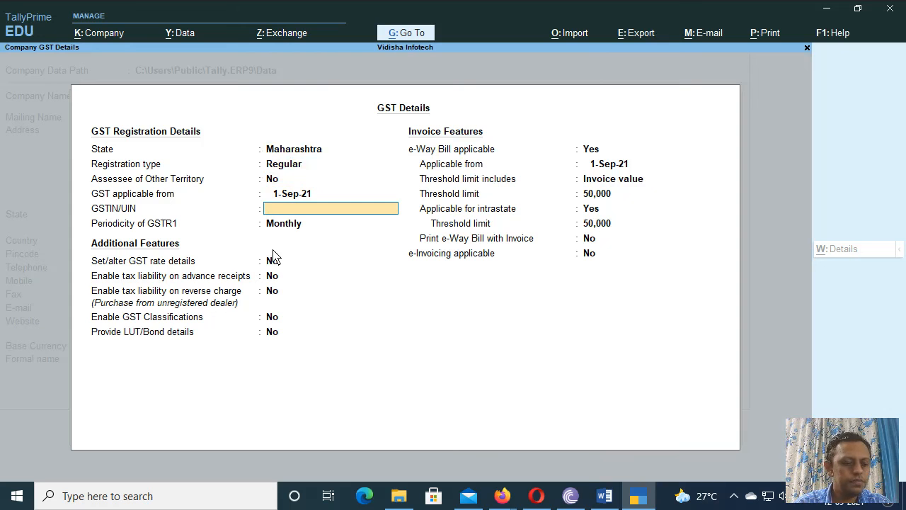
text(GS)
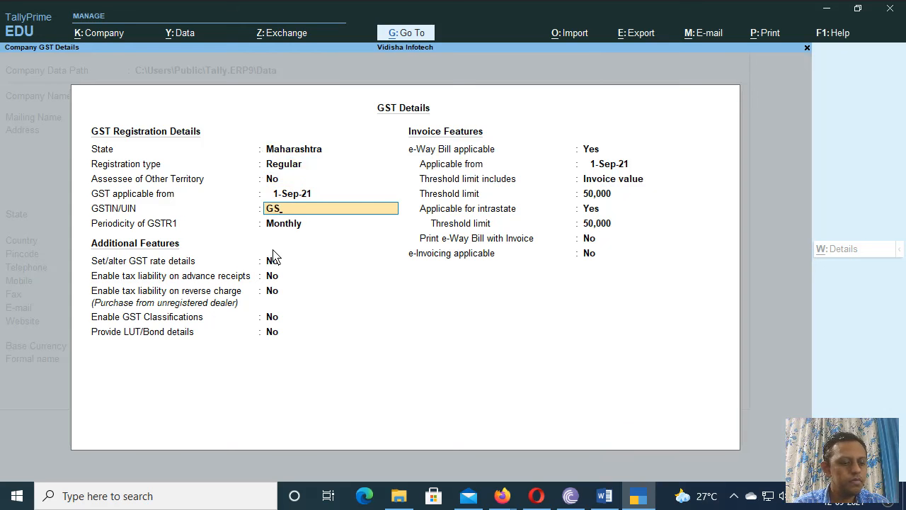
text(T)
key(BackSpace)
key(BackSpace)
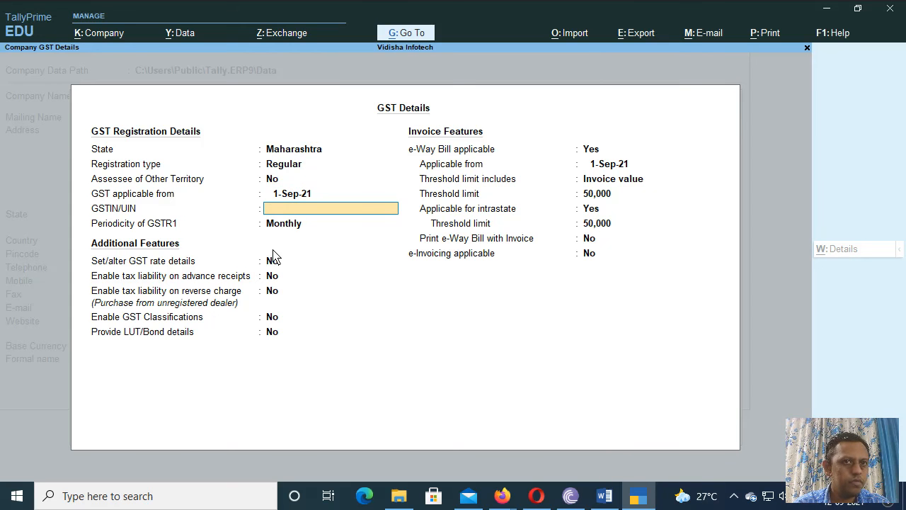
text(IN)
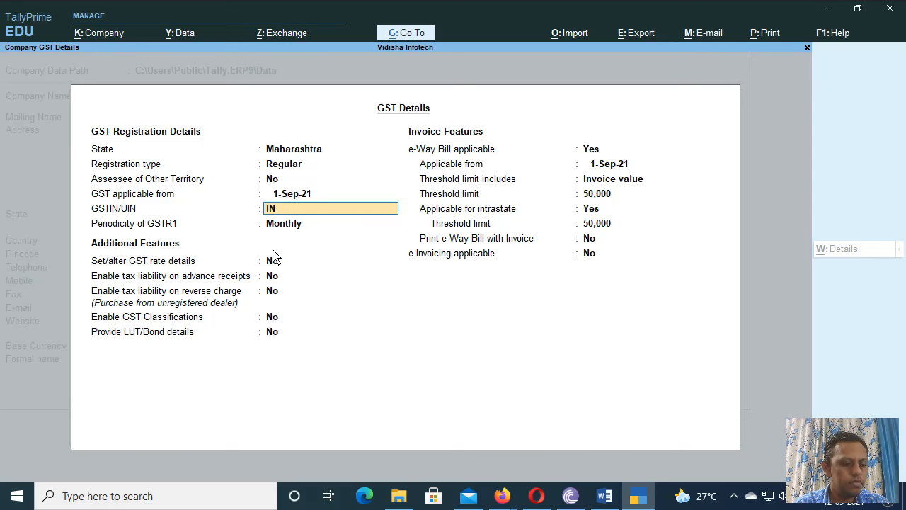
text(R)
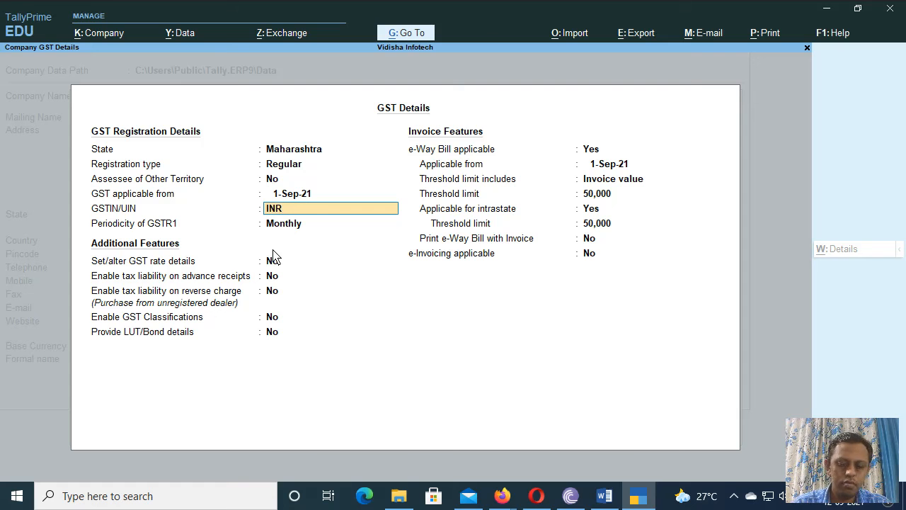
text(0258)
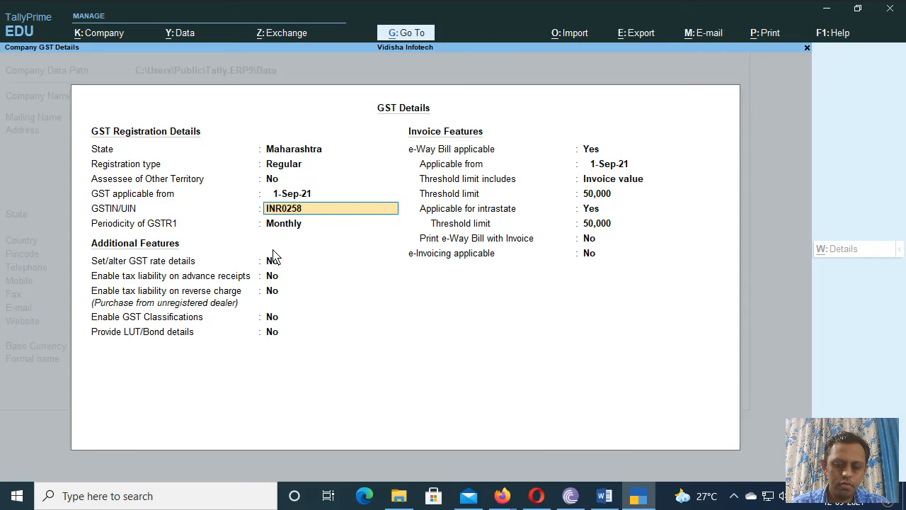
text(97)
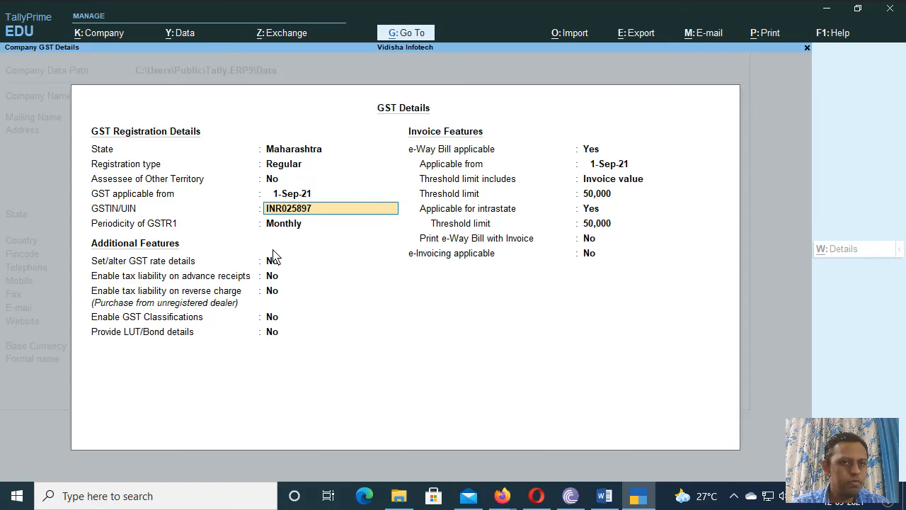
text(@48)
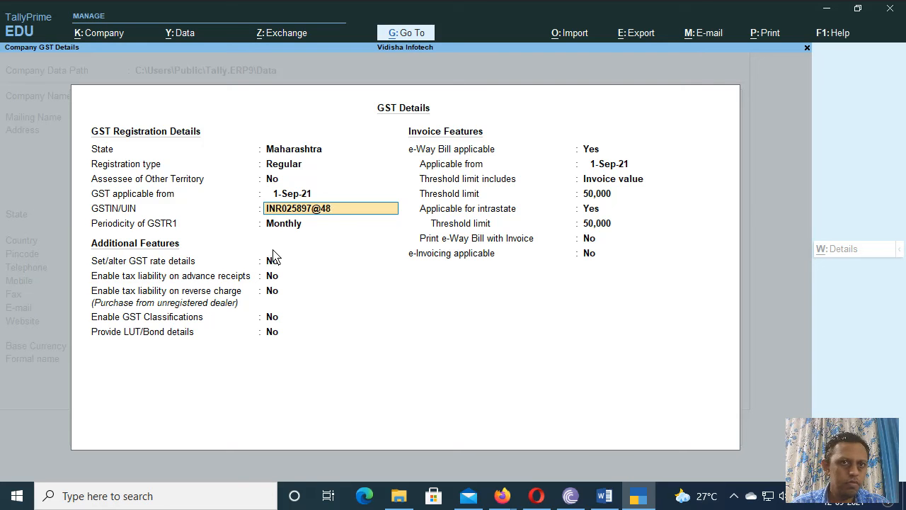
text(69)
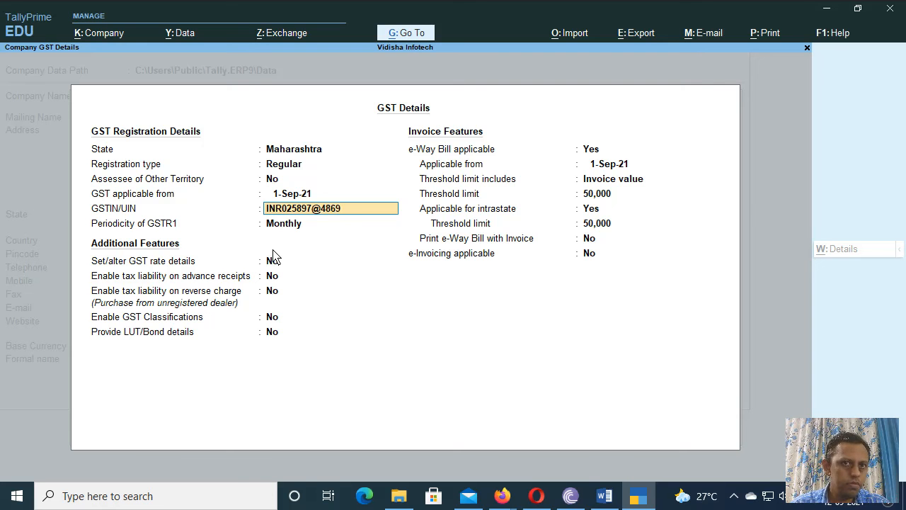
key(Return)
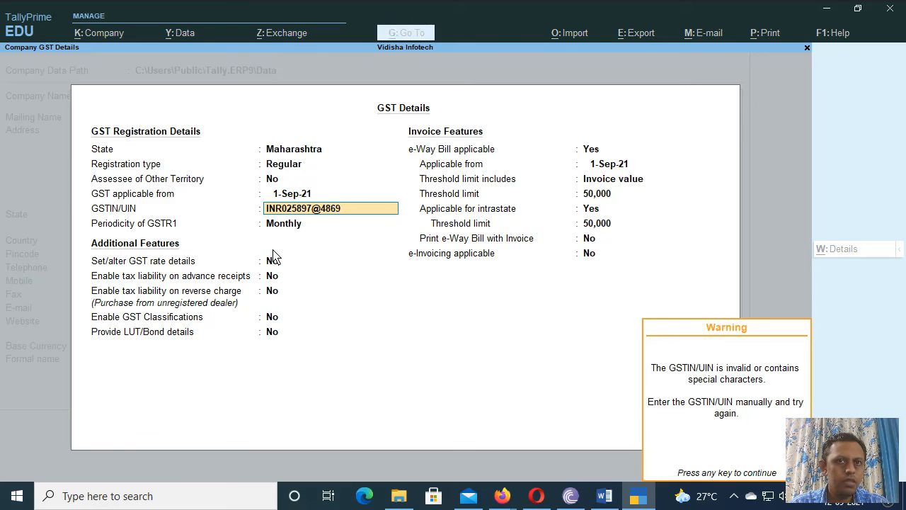
key(Return)
Step: Accept the remaining GST details unchanged with Invoice value as threshold basis, leaving TDS at No
key(Return)
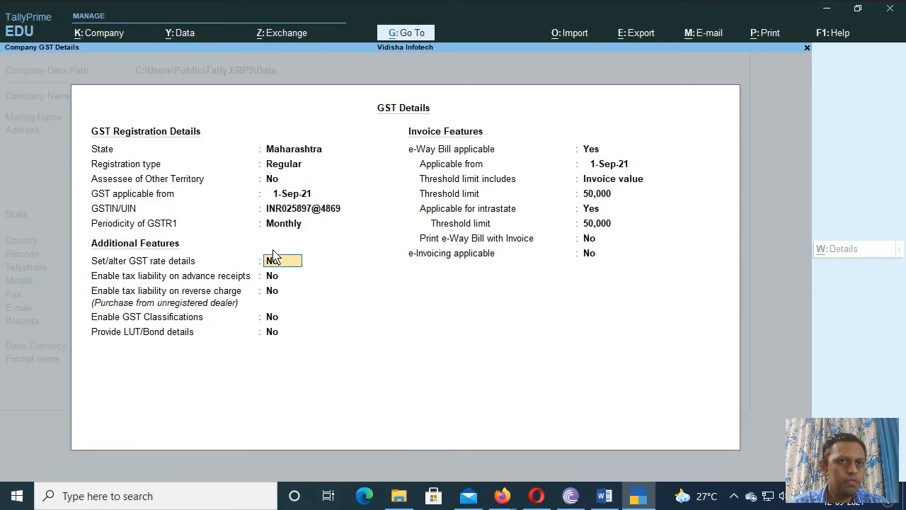
key(Return)
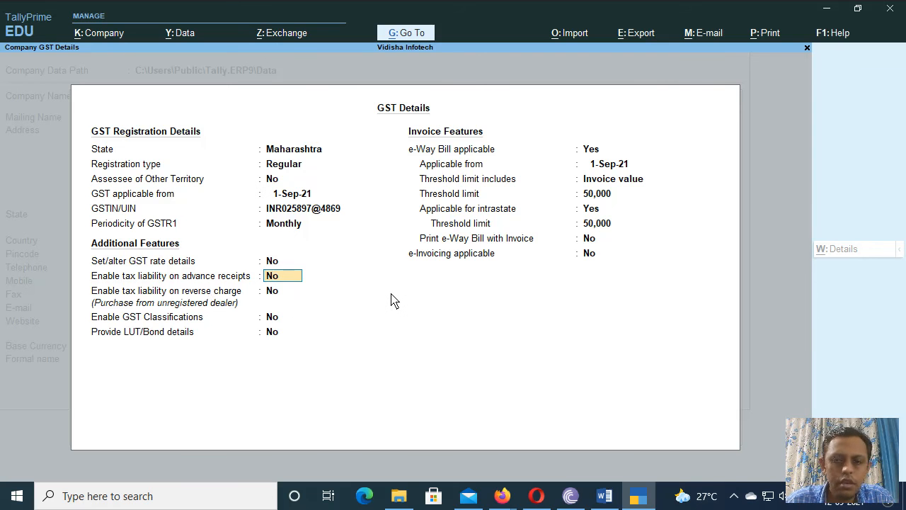
key(Return)
key(Return)
key(Return)
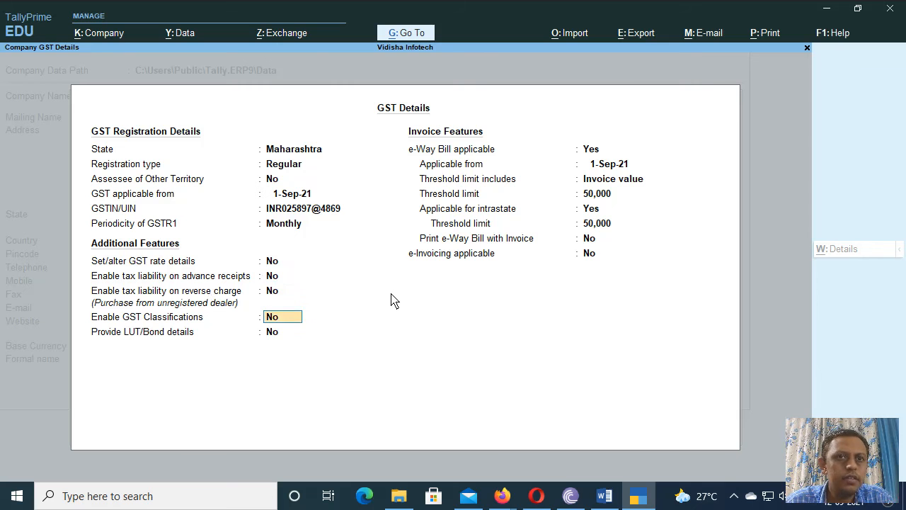
key(Return)
key(Return)
key(Return)
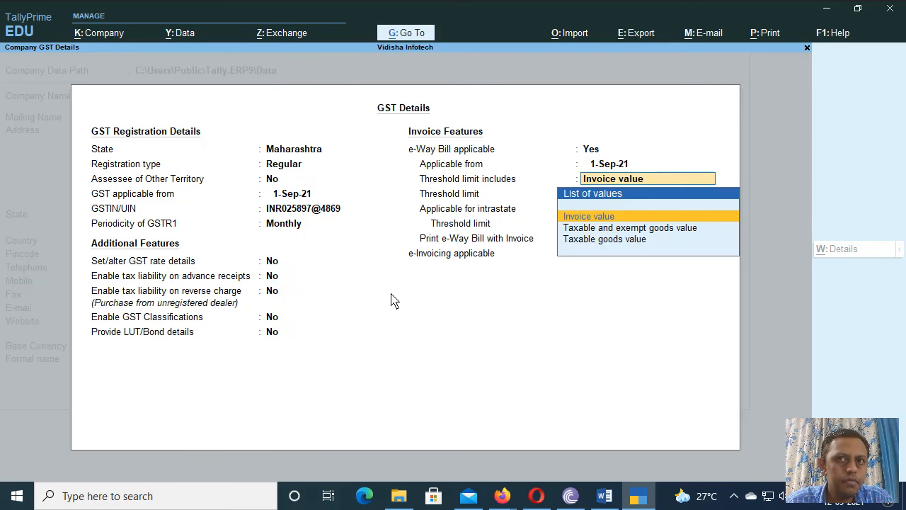
key(Return)
key(Return)
key(Return)
key(Return)
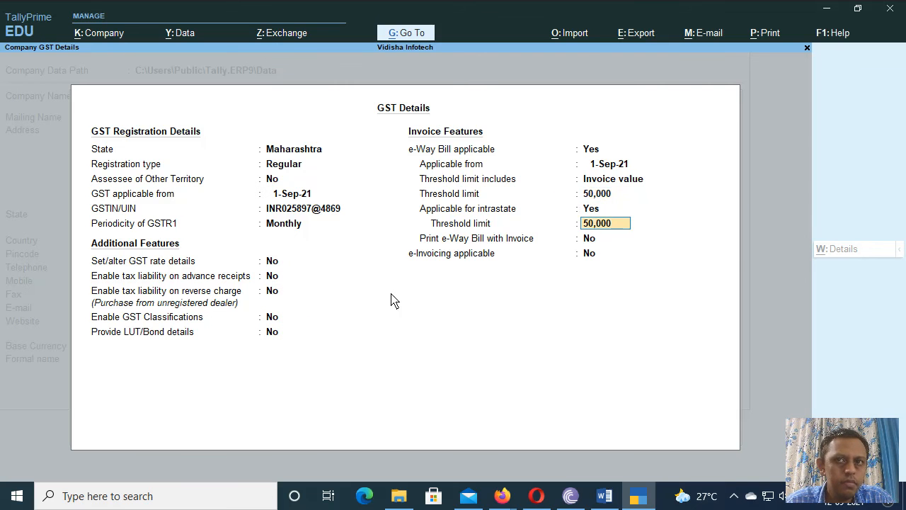
key(Return)
key(Return)
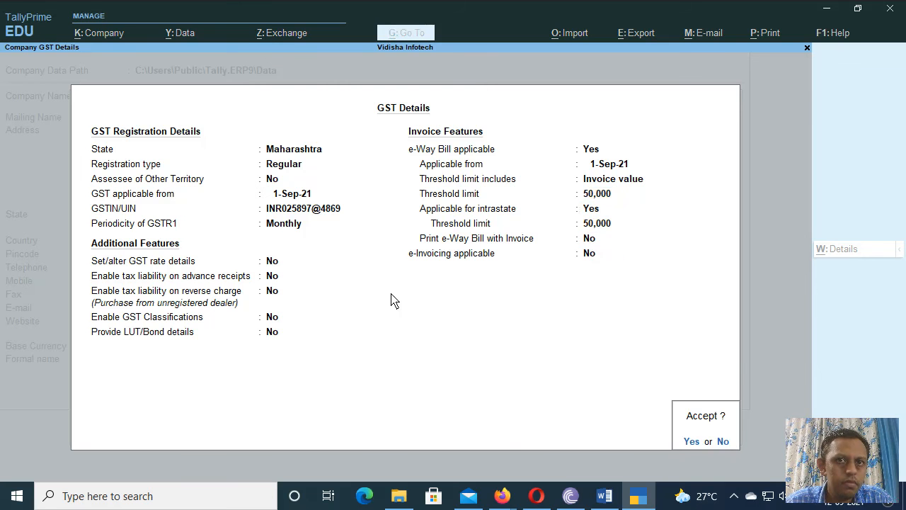
key(Return)
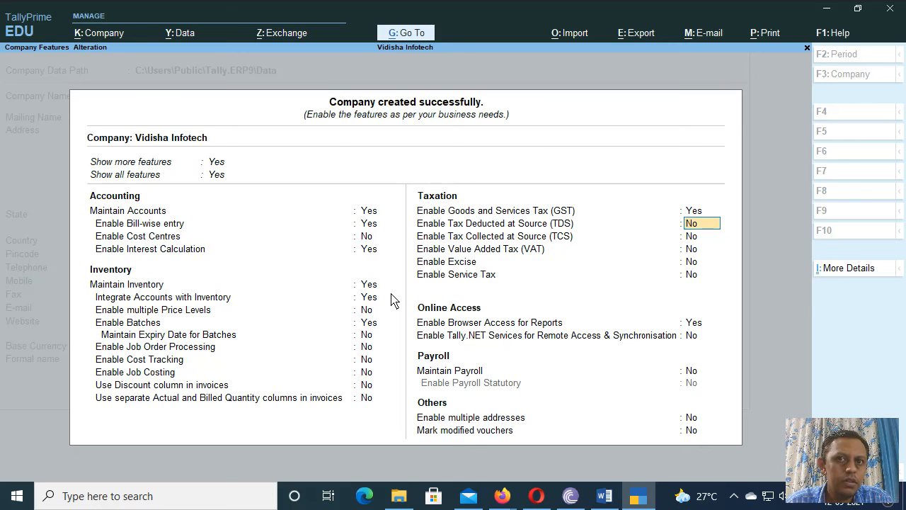
key(Return)
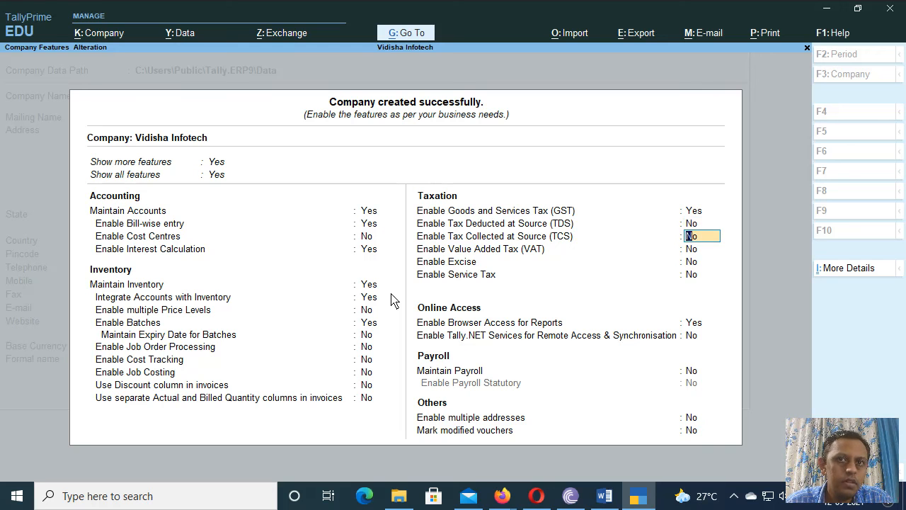
Step: Leave TCS, VAT and Excise set to No in Company Features
key(Return)
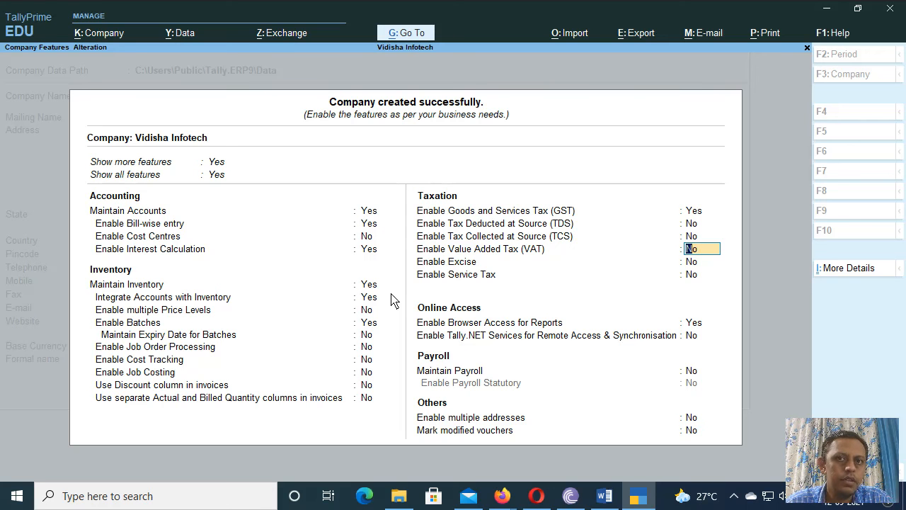
key(Return)
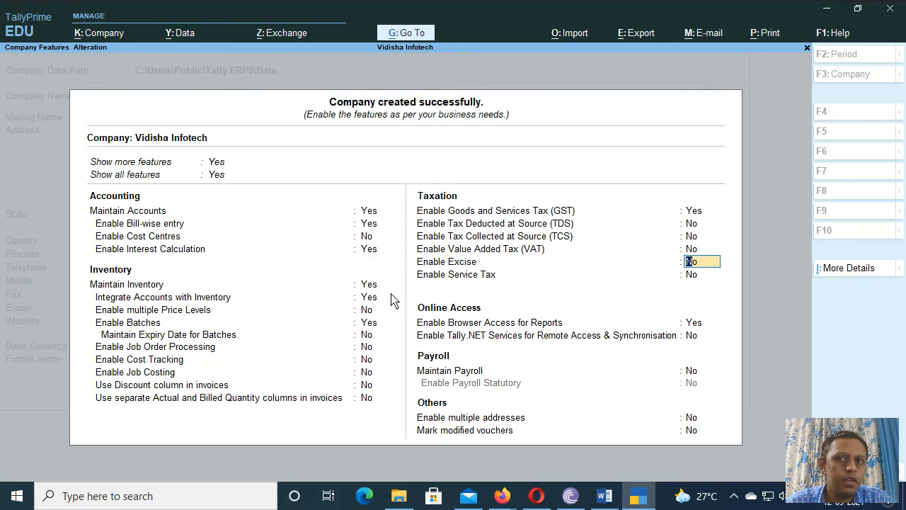
key(Return)
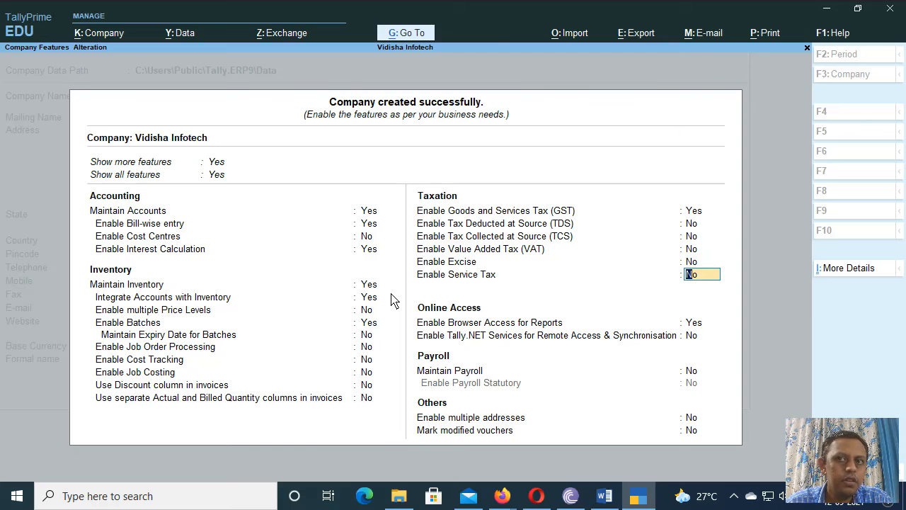
Step: Enable Service Tax and enter the company's service tax registration number
text(y)
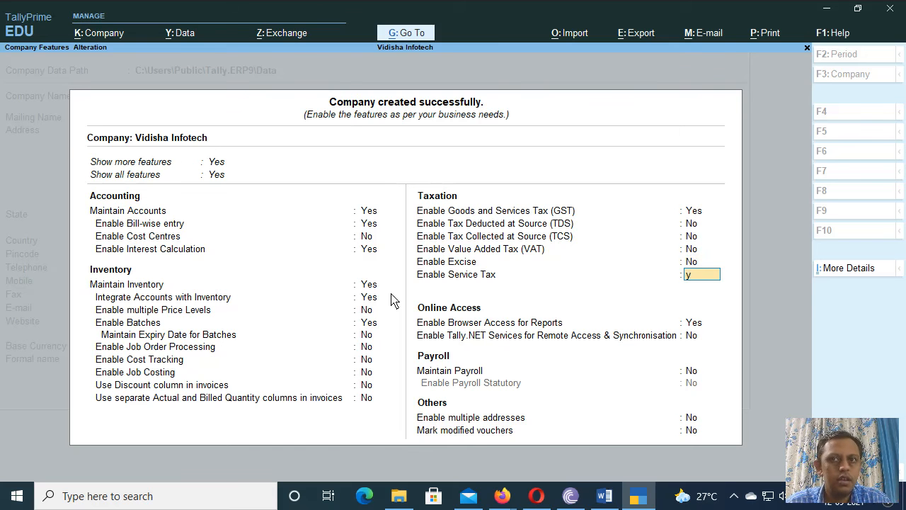
key(Return)
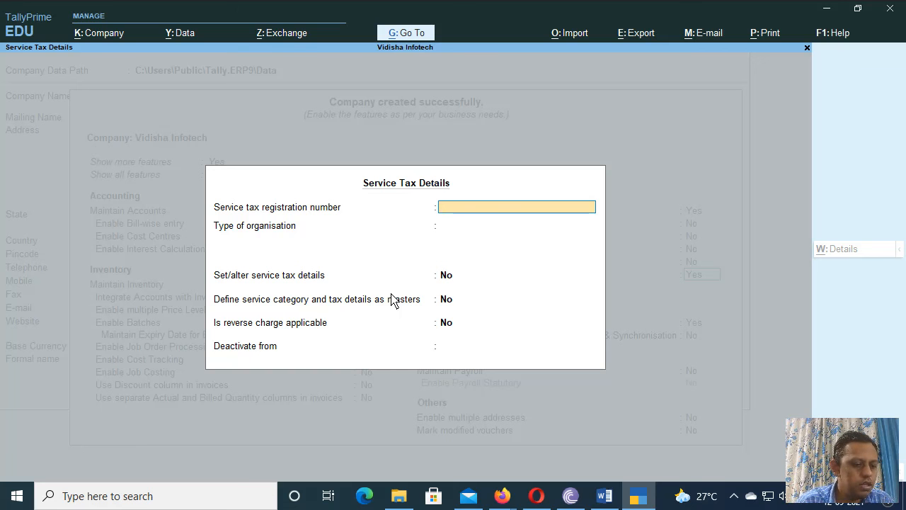
text(025)
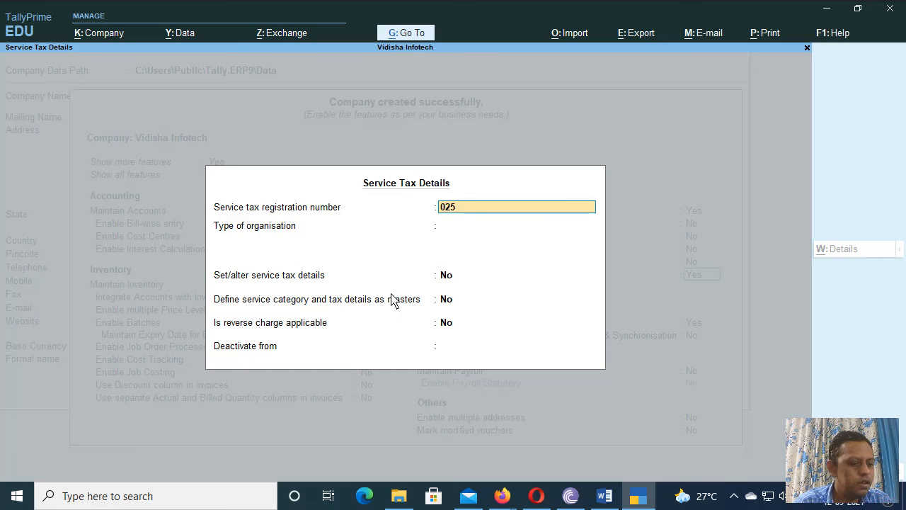
text(123456)
key(Return)
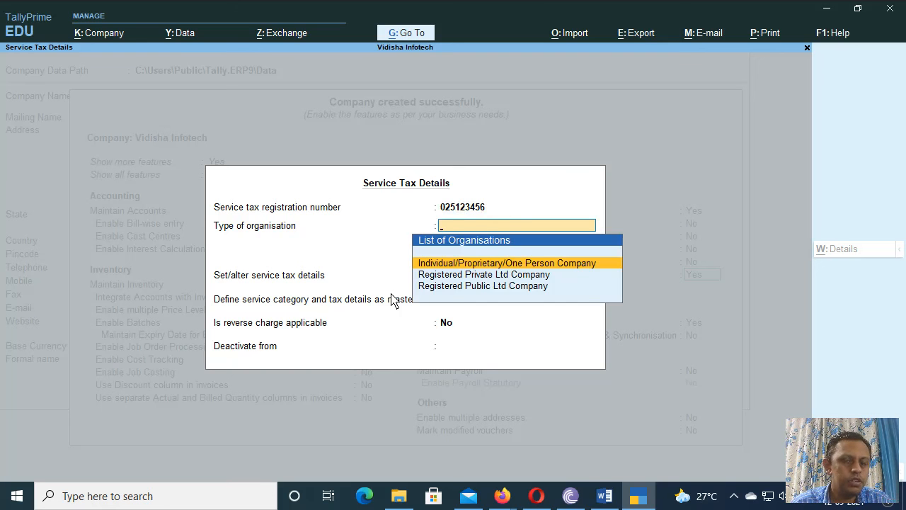
Step: Choose Individual/Proprietary organisation, Monthly format and Accrual basis, and opt to set service tax details
key(Return)
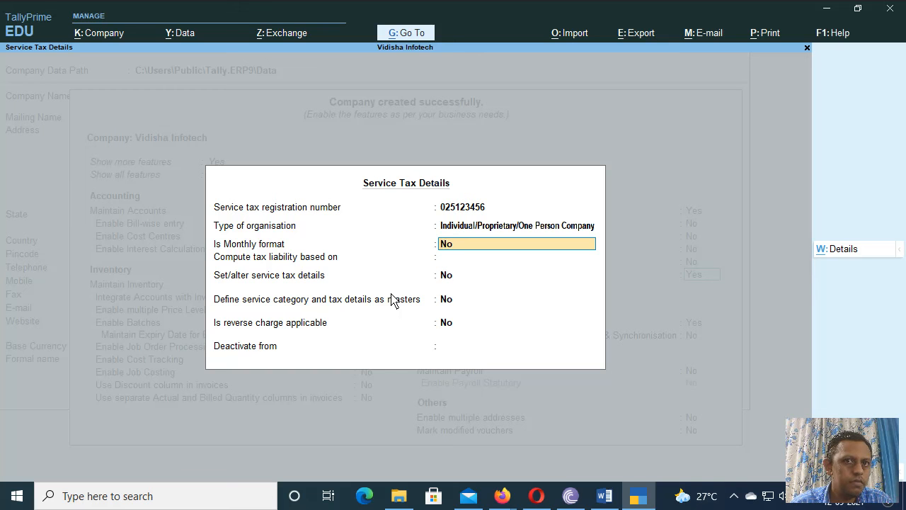
text(y)
key(Return)
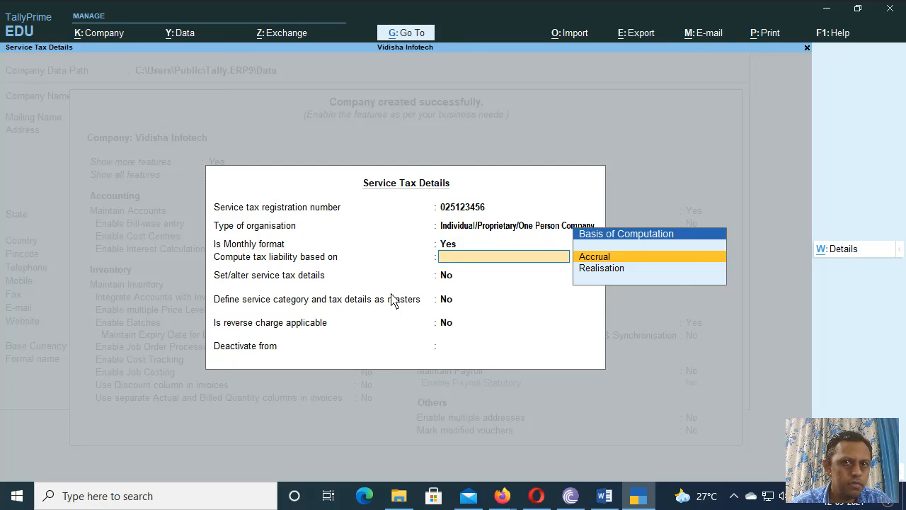
key(Return)
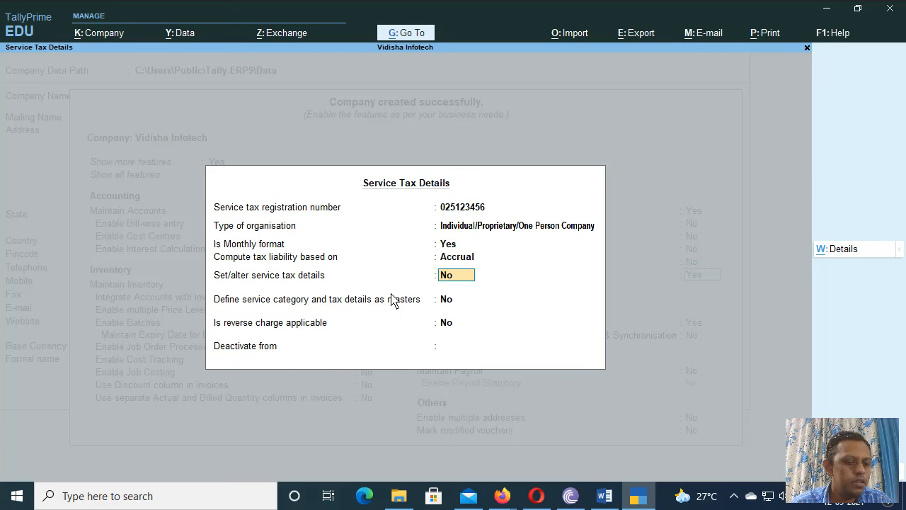
text(y)
key(Return)
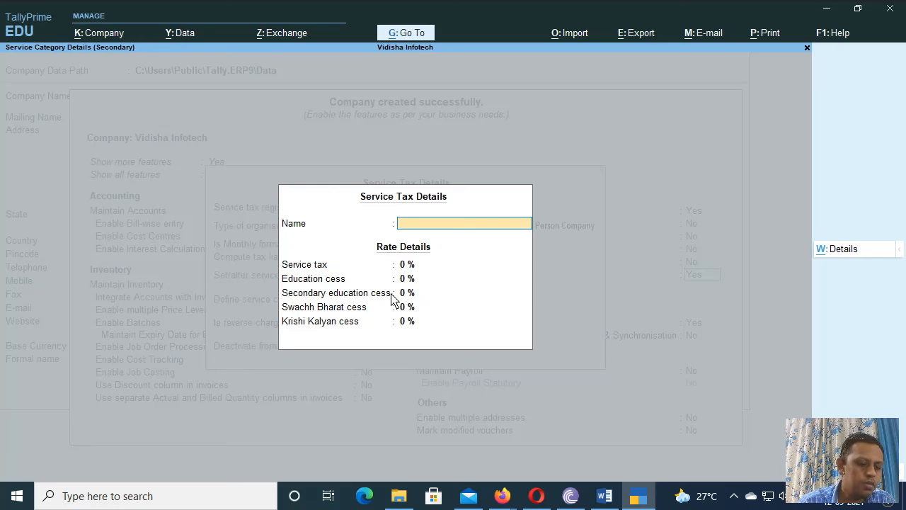
Step: Create the 'Service' category with 24% tax, 2.5% for each education cess, and 0.5% for each of the two cesses
text(Ser)
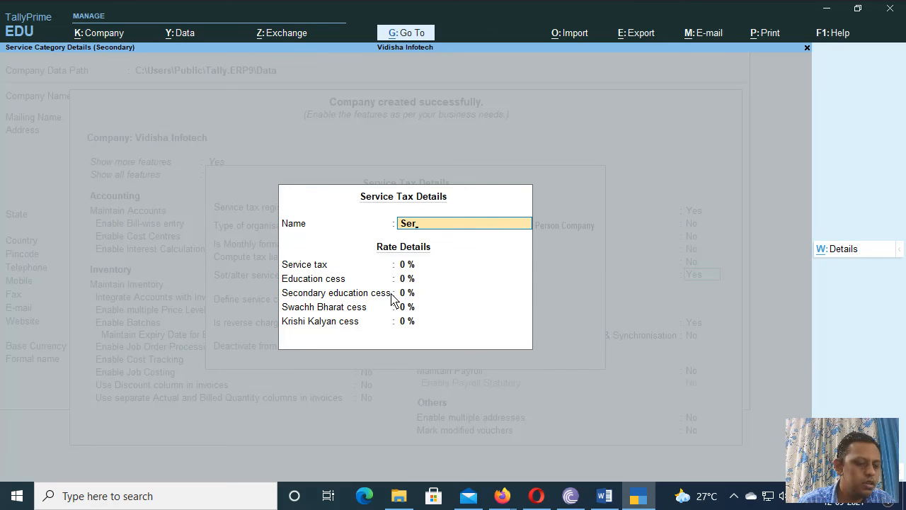
text(v)
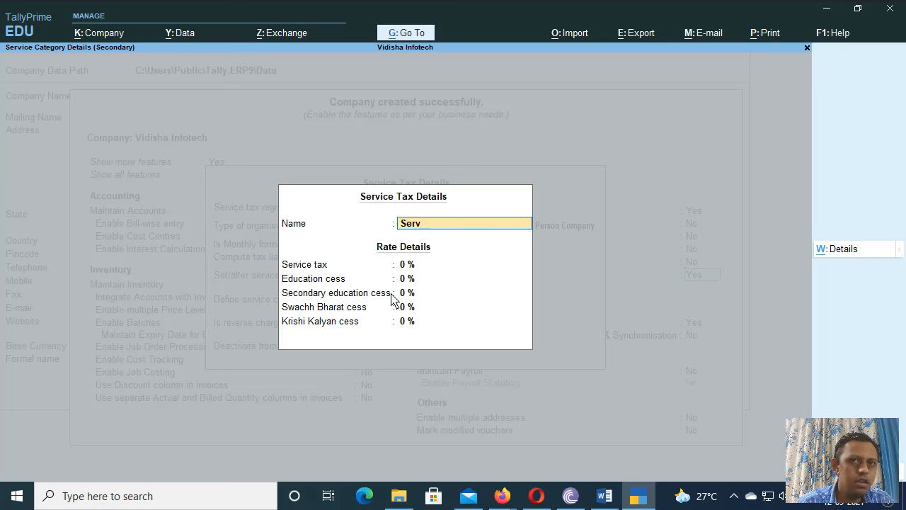
text(ice Tax)
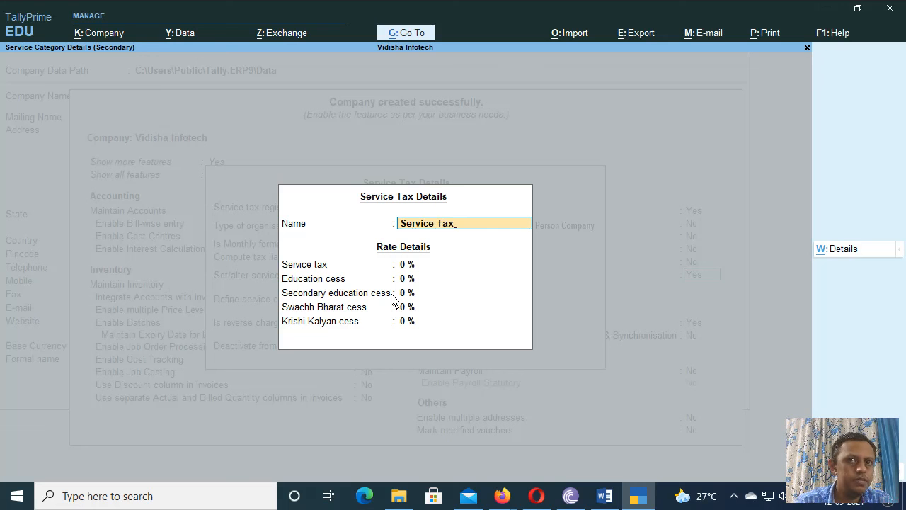
key(Return)
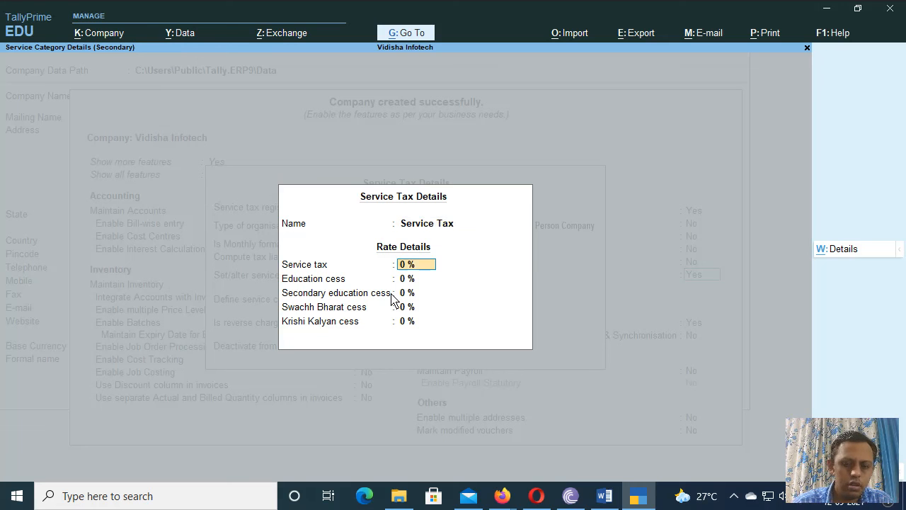
text(24)
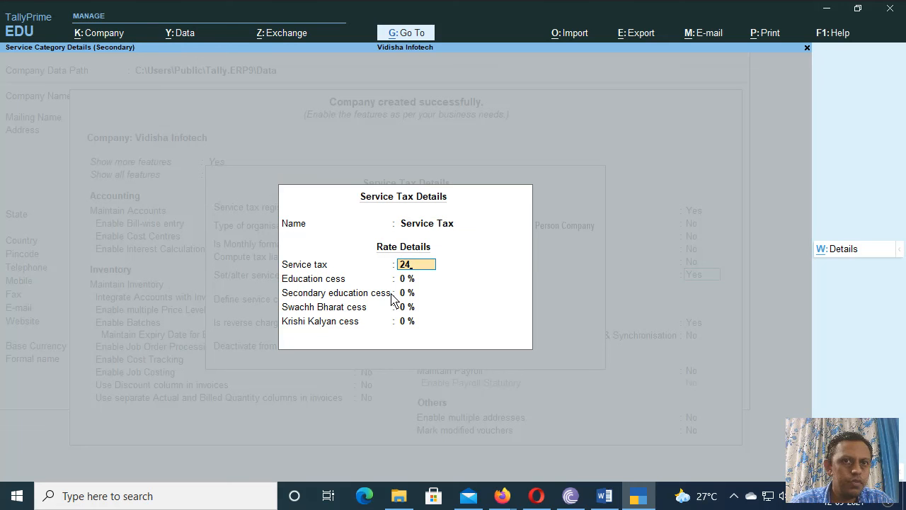
key(Return)
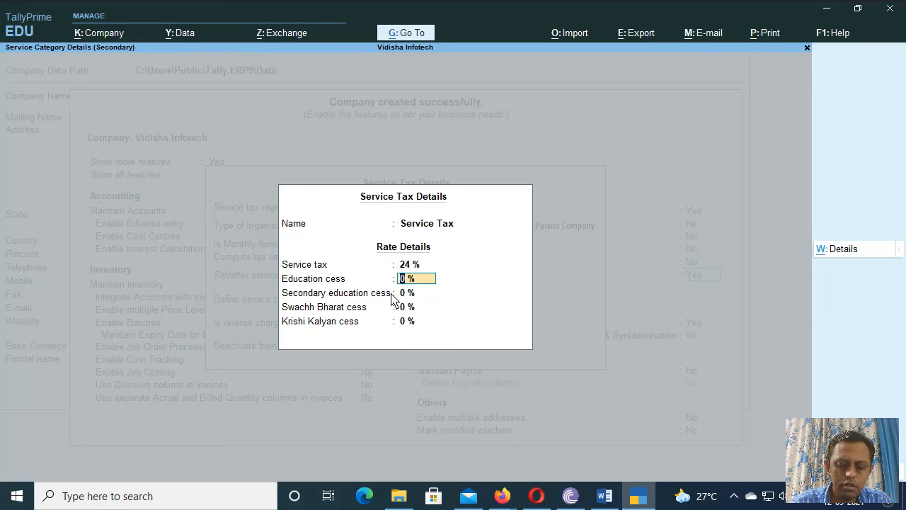
text(2.5)
key(Return)
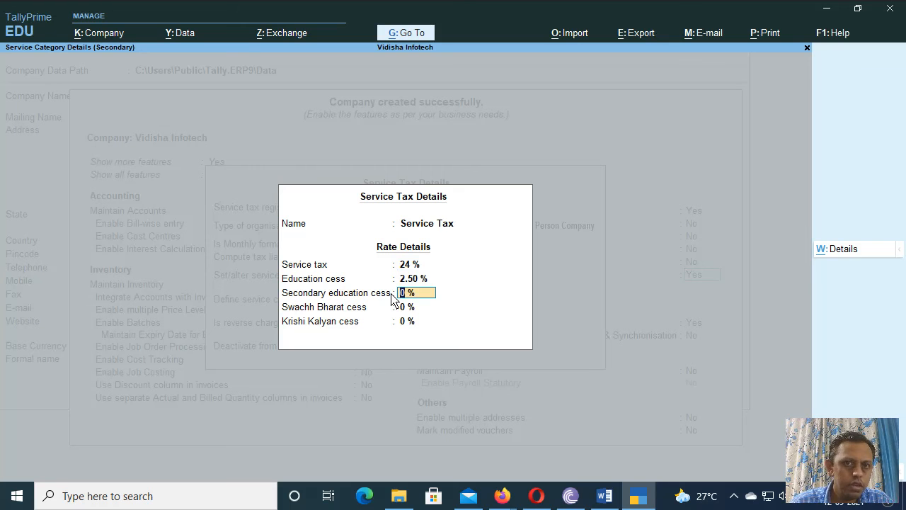
text(2.5)
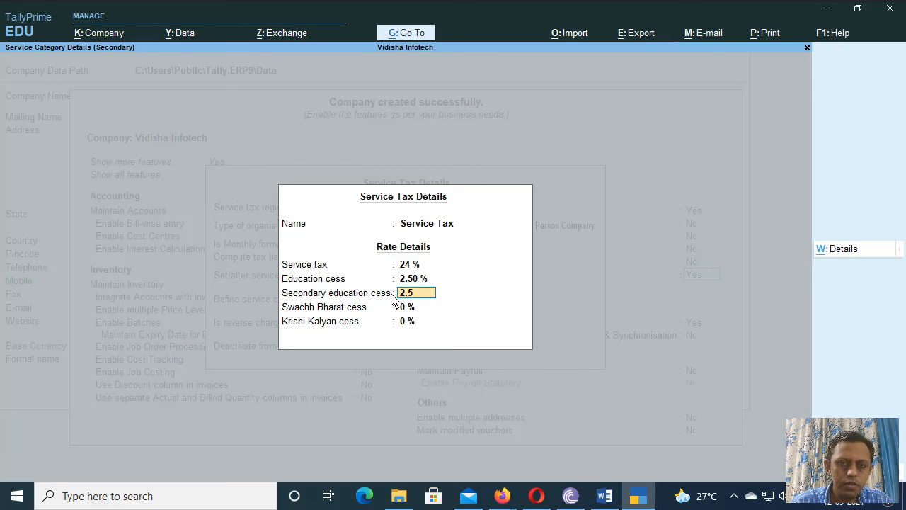
key(Return)
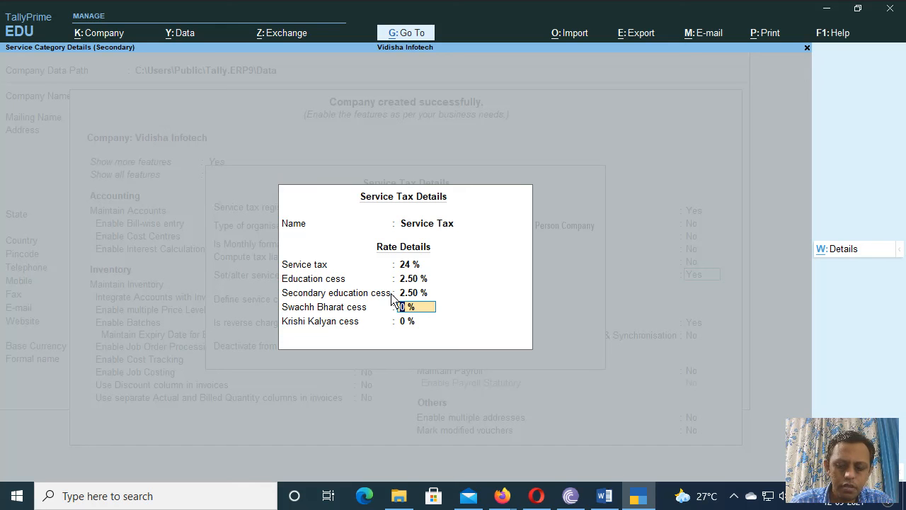
text(0.5)
key(Return)
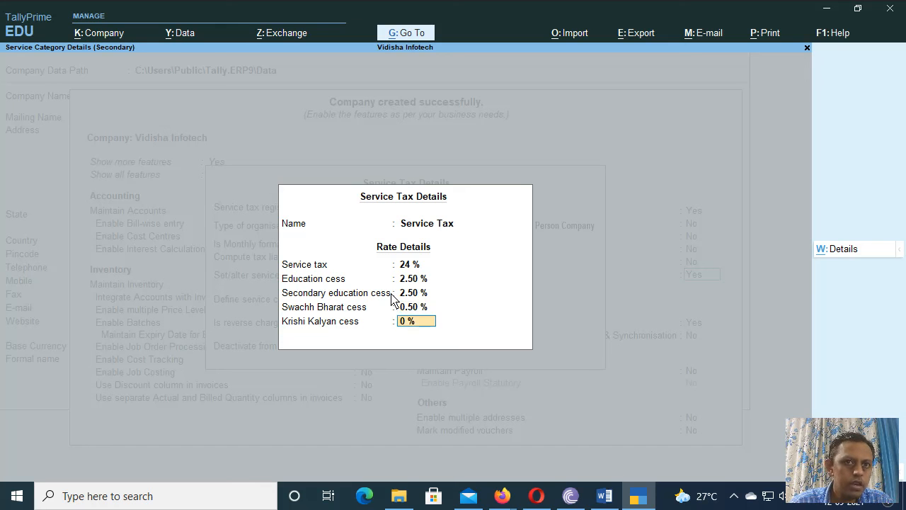
text(0.5)
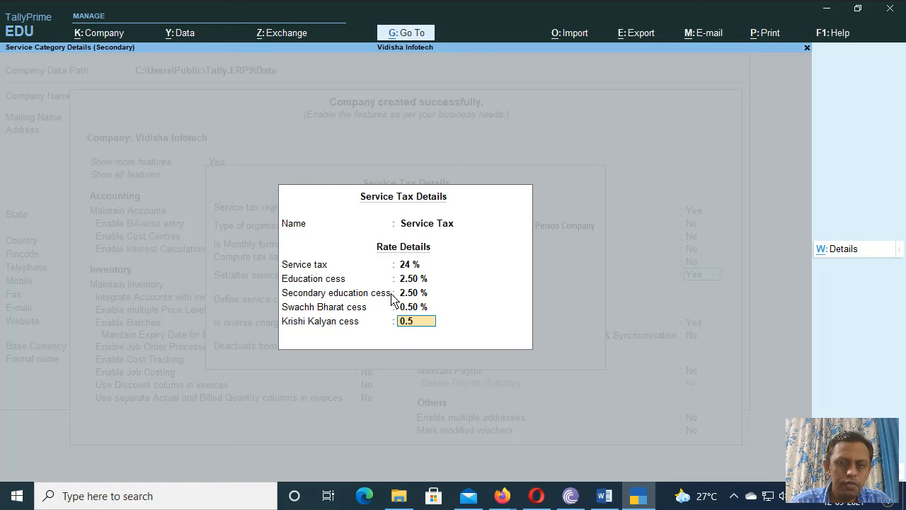
key(Return)
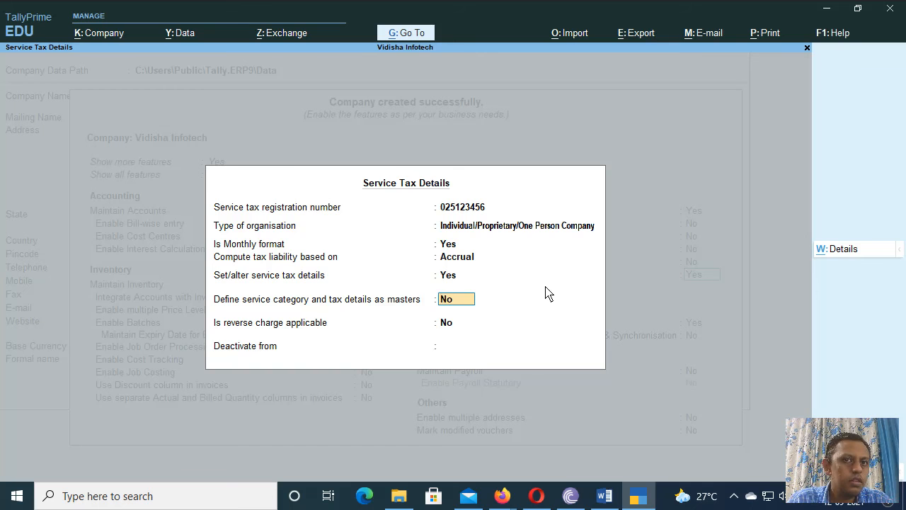
Step: Close Service Tax Details and set Maintain Payroll to Yes, leaving Payroll Statutory at No
key(Return)
key(Return)
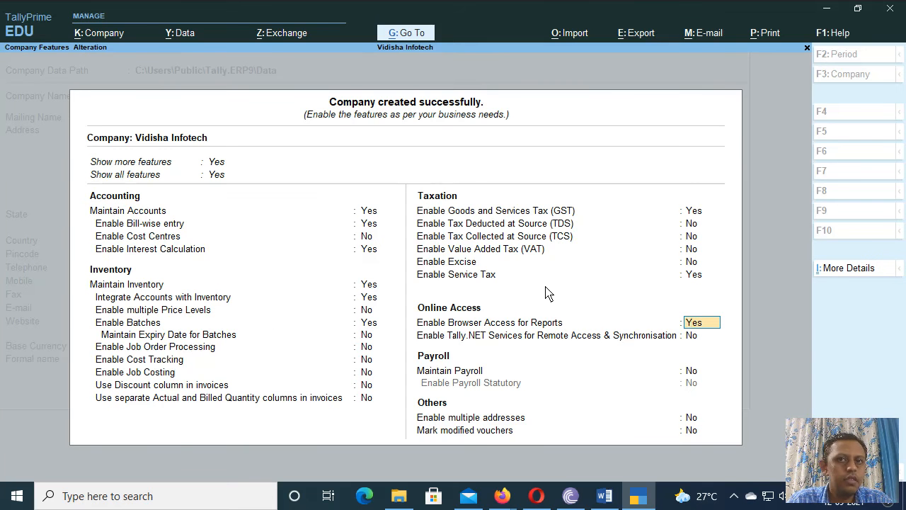
key(Return)
key(Return)
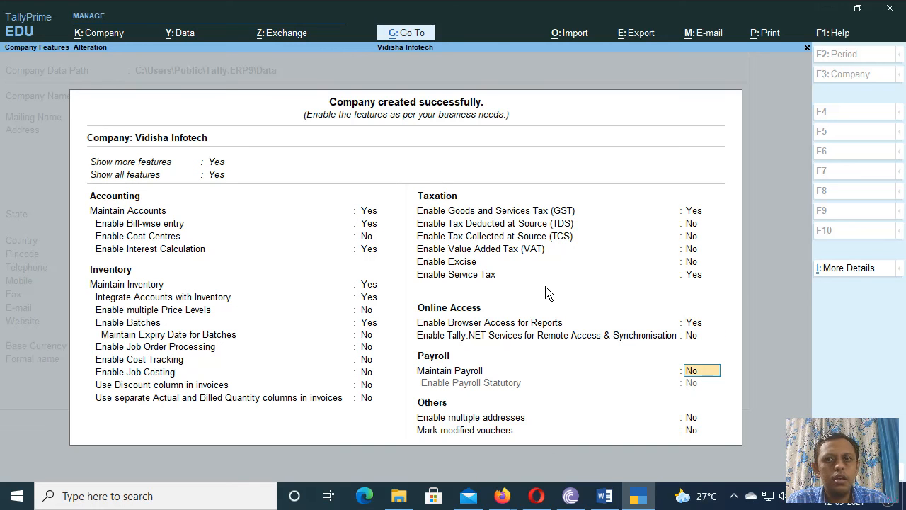
text(y)
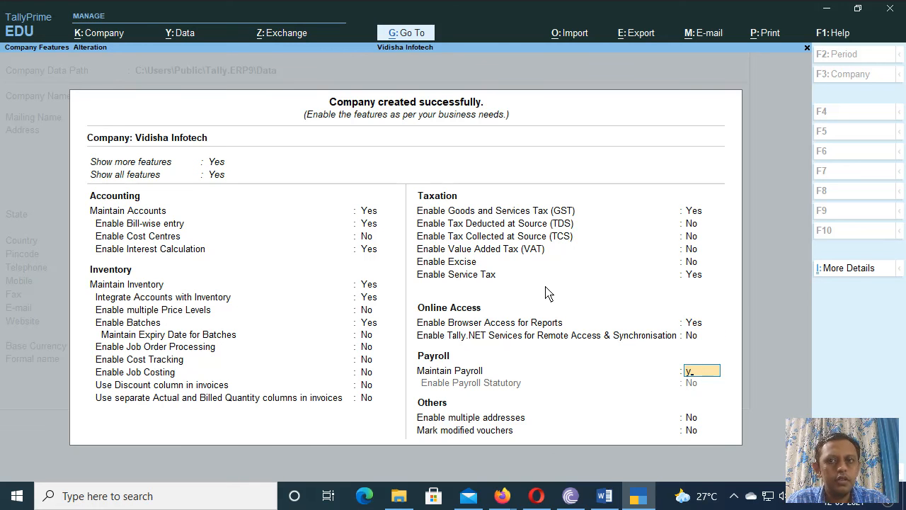
key(Return)
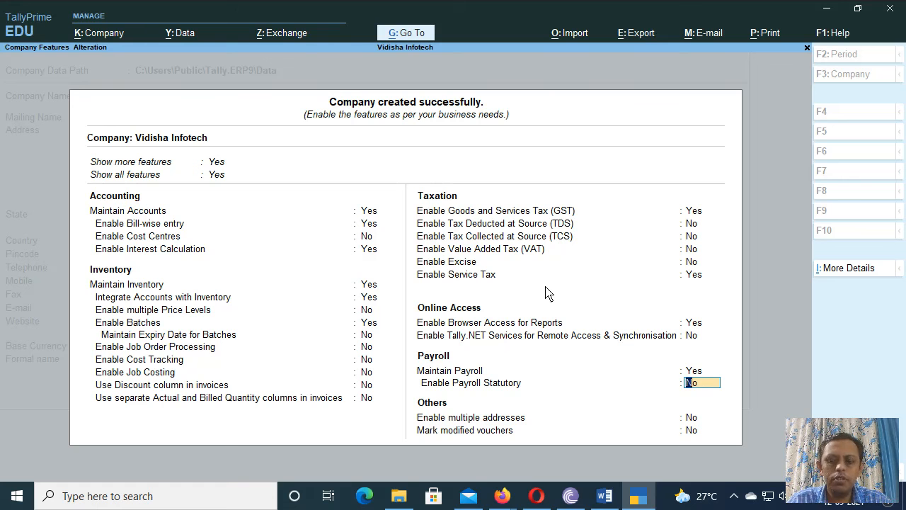
key(Return)
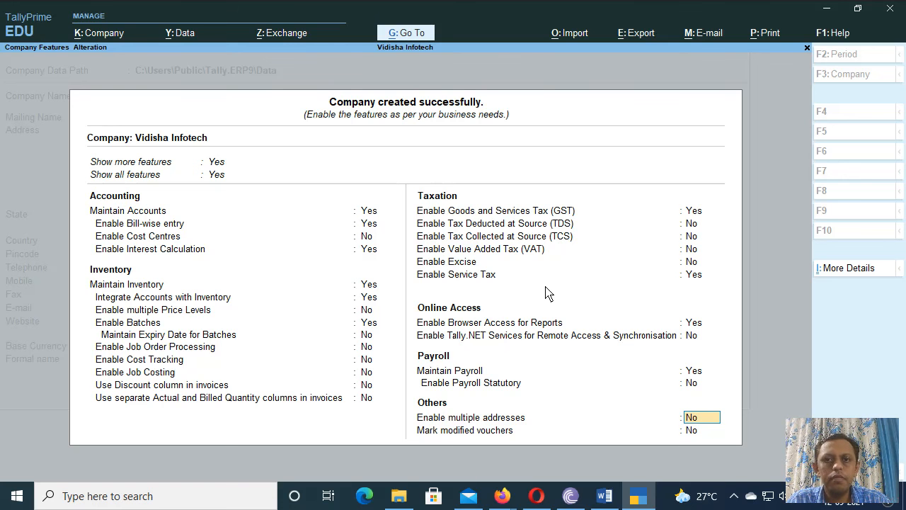
key(Return)
key(Return)
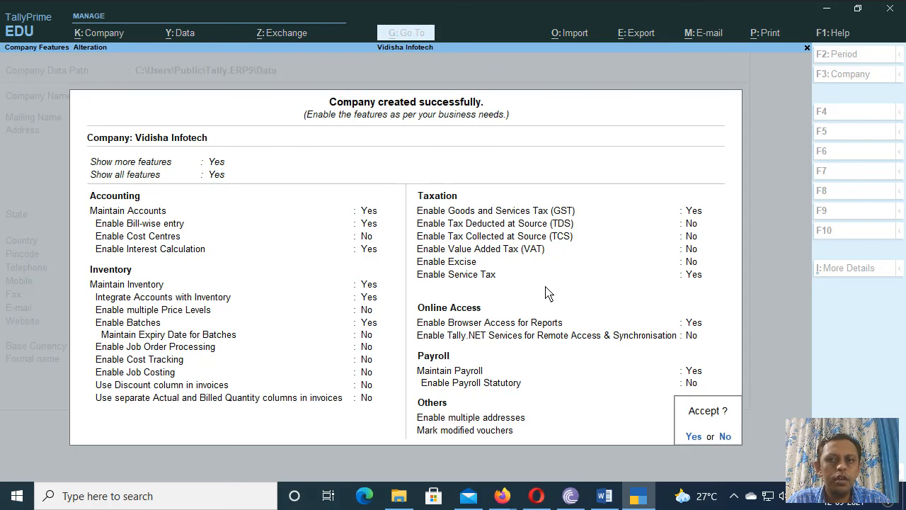
Step: Accept the Company Features and move down the Gateway of Tally menu
key(Return)
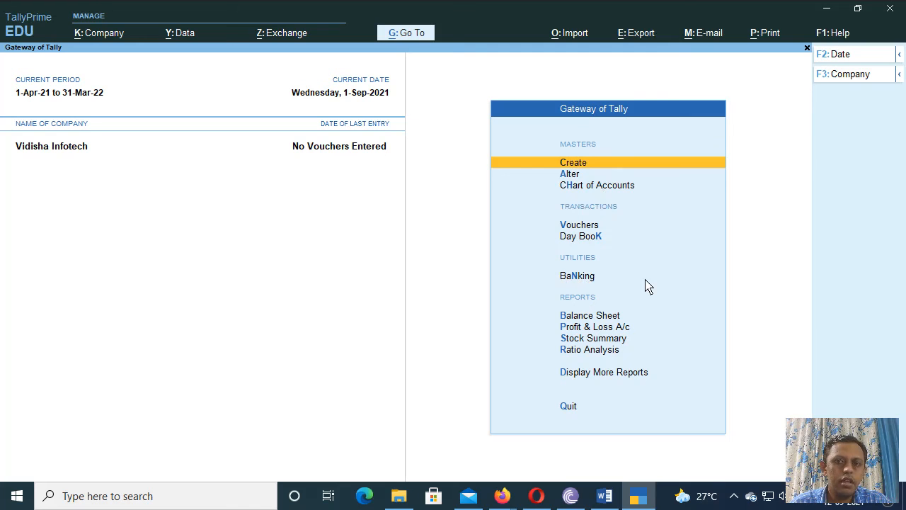
key(Down)
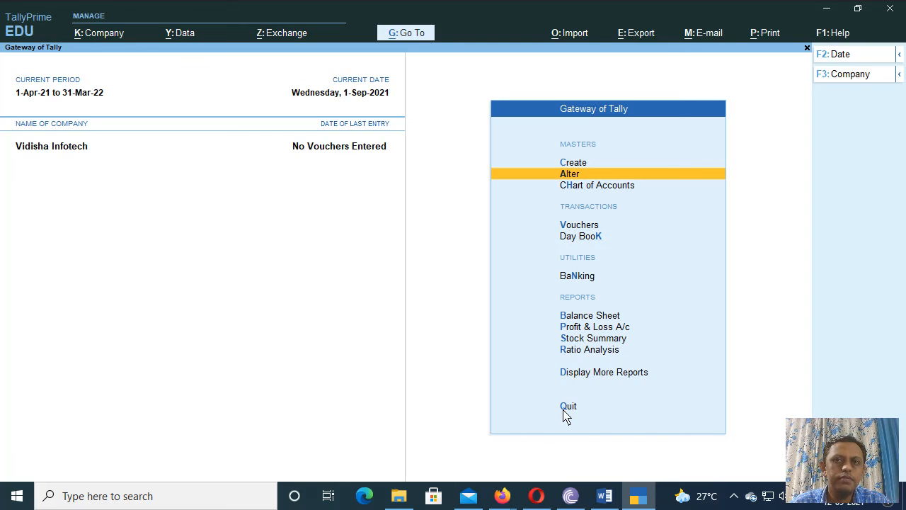
Step: Open Chart of Accounts from the Gateway of Tally
click(585, 186)
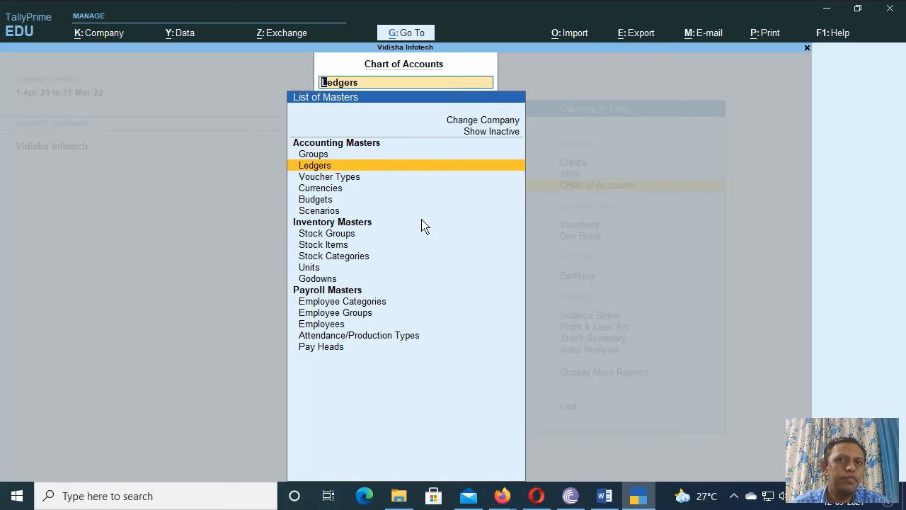
Step: Open Groups to view Vidisha Infotech's 28 default account groups
click(327, 155)
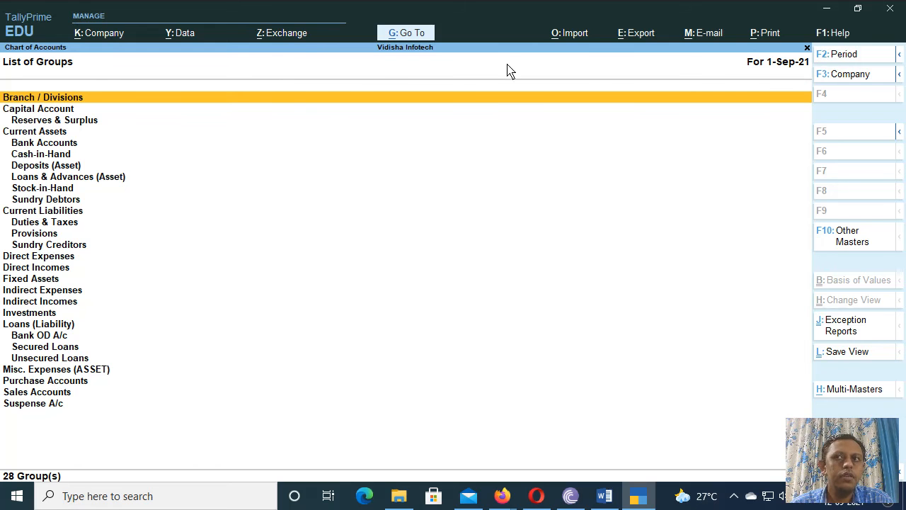
Step: Return to the masters list and open the List of Ledgers showing Cash and Profit & Loss A/c
key(Escape)
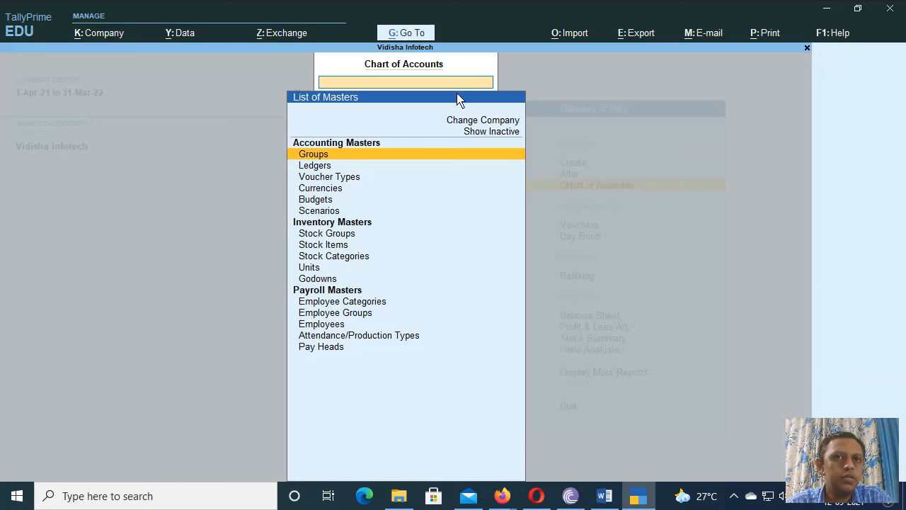
click(314, 167)
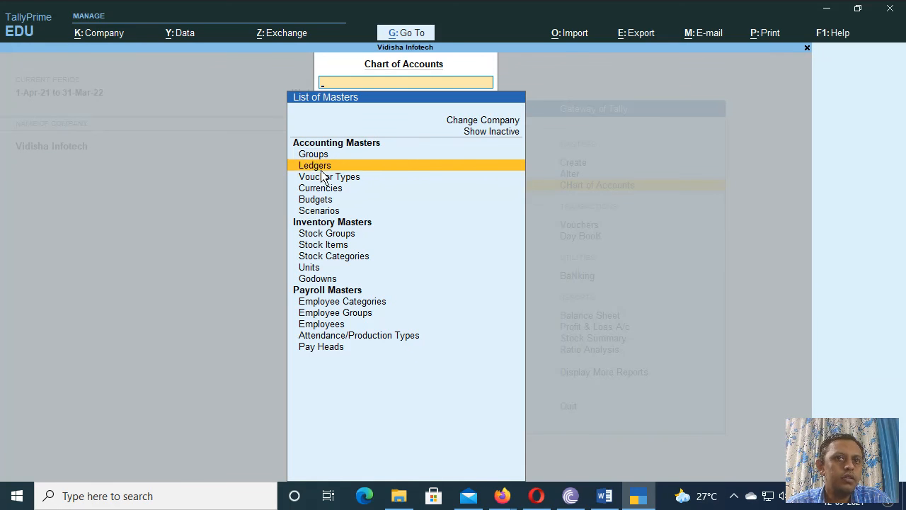
key(Return)
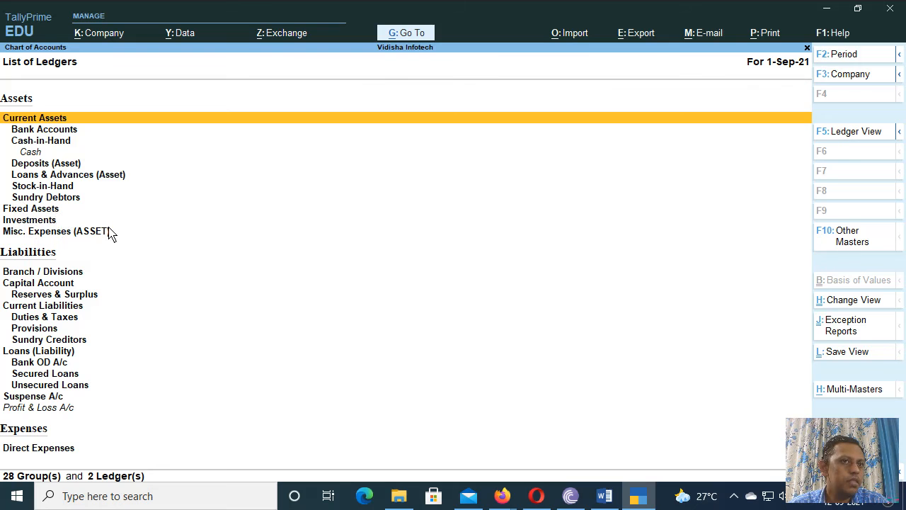
key(Down)
key(Down)
key(Down)
key(Down)
key(Down)
key(Down)
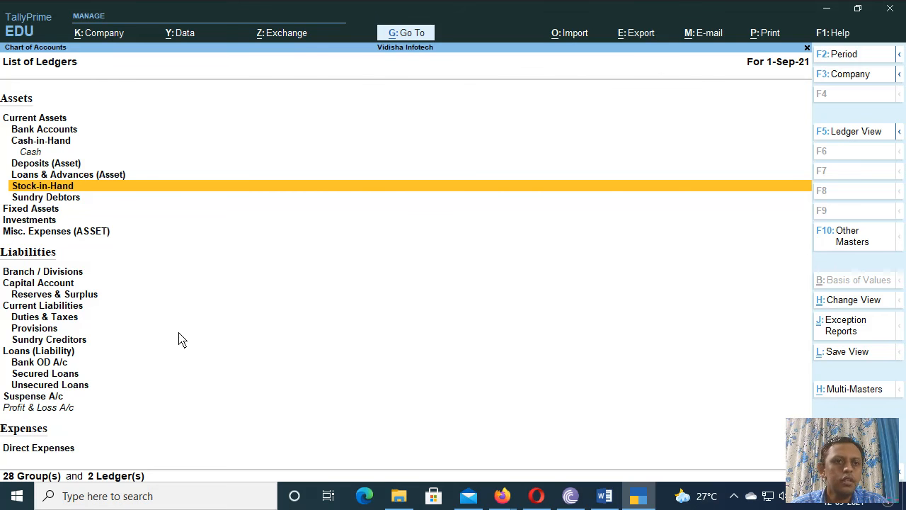
key(Down)
key(Down)
key(Down)
key(Down)
key(Down)
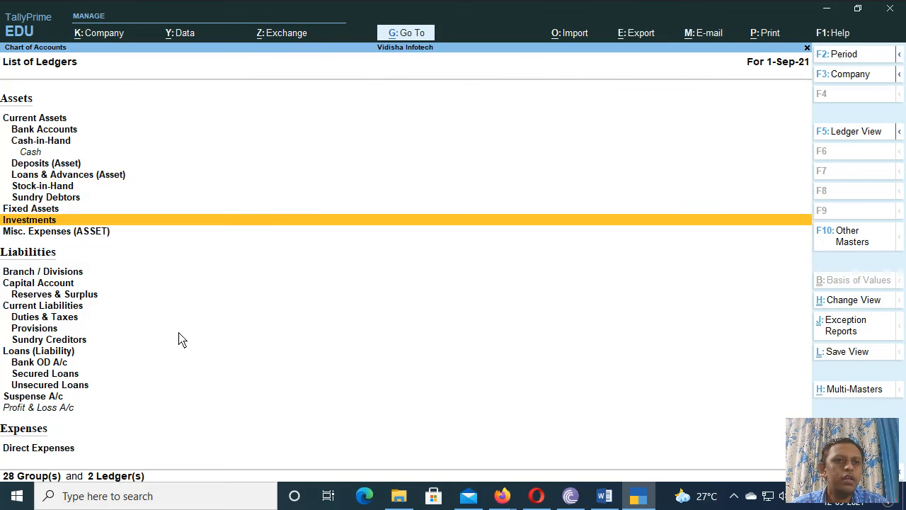
key(Down)
key(Down)
key(Down)
key(Down)
key(Down)
key(Down)
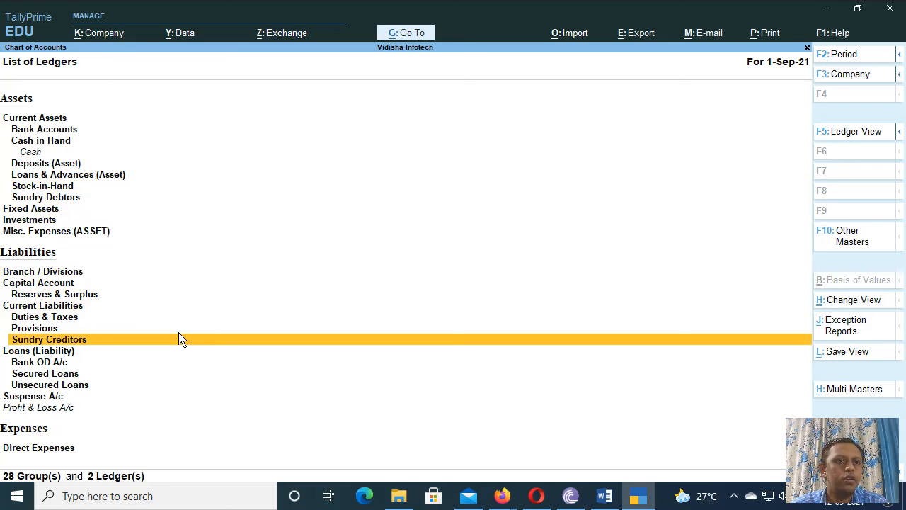
key(Down)
key(Down)
key(Down)
key(Down)
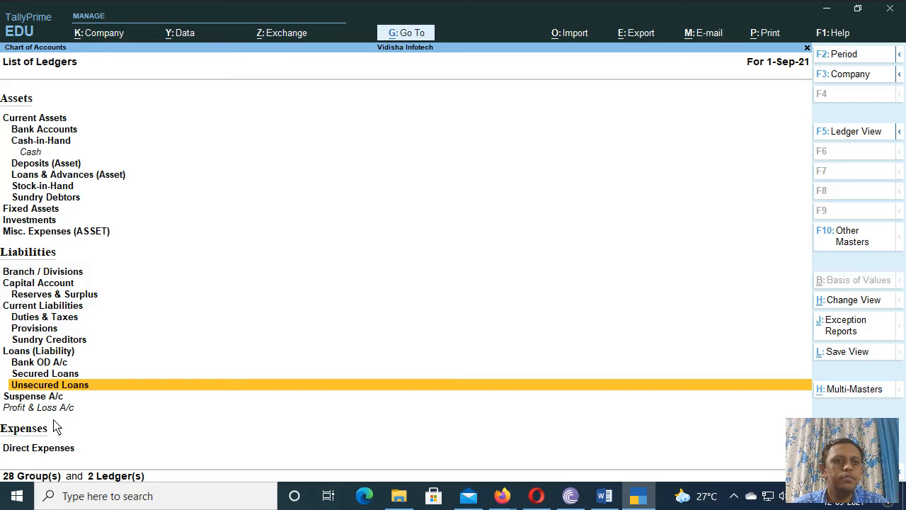
Step: Browse the ledger list down to Sales Accounts, then close it to return to the Chart of Accounts
key(Down)
key(Down)
key(Down)
key(Down)
key(Down)
key(Down)
key(Down)
key(Down)
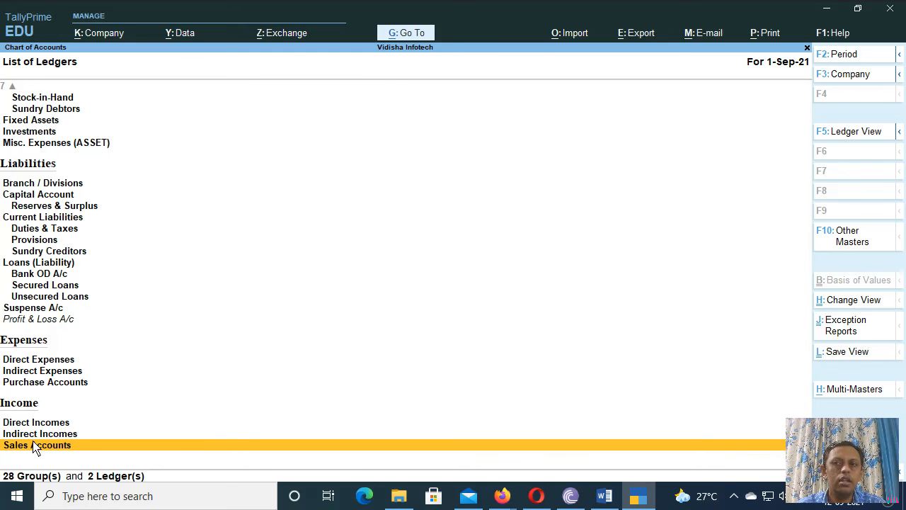
key(Escape)
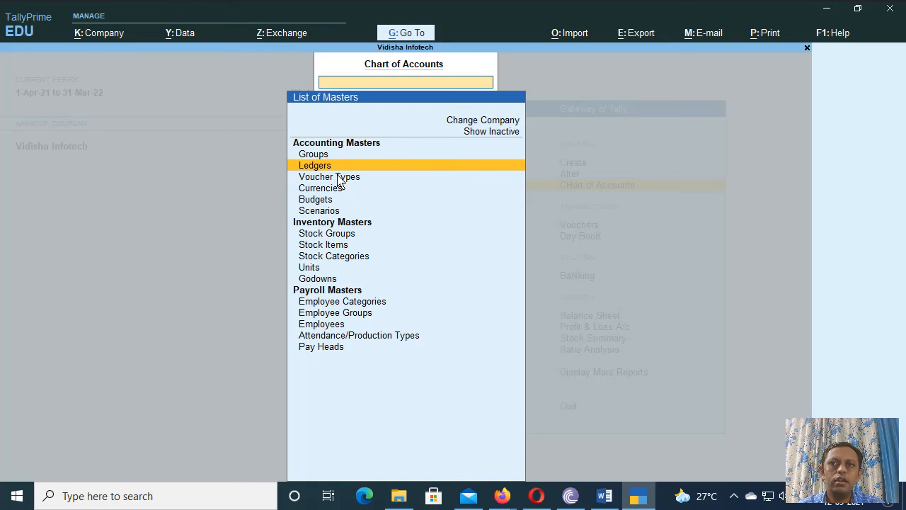
Step: Open Voucher Types from the Chart of Accounts to view the 24 default types, Attendance to Stock Journal
key(Down)
key(Return)
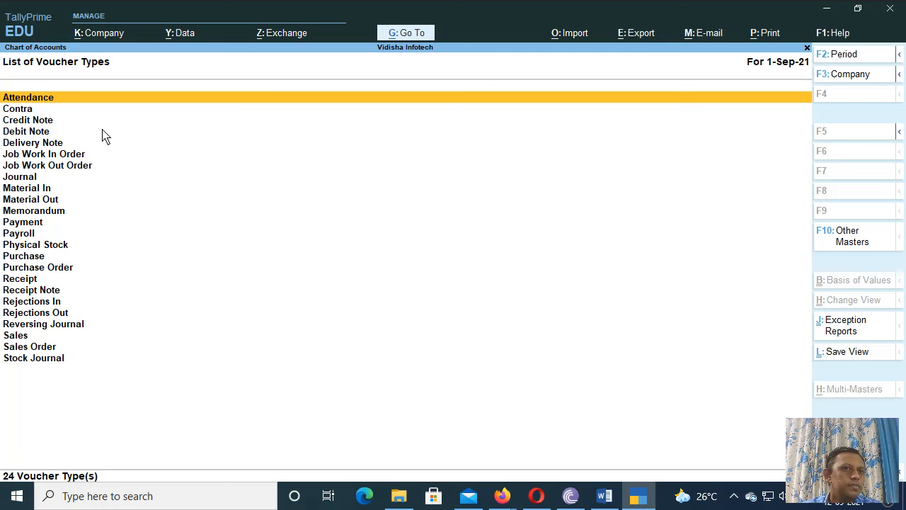
Step: Browse the voucher types down to Contra, then close the list back to the Chart of Accounts
key(Down)
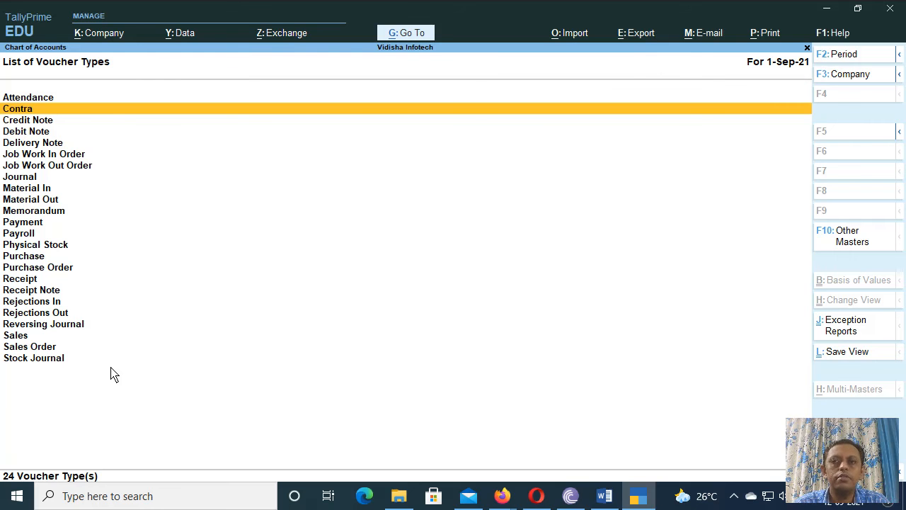
key(Escape)
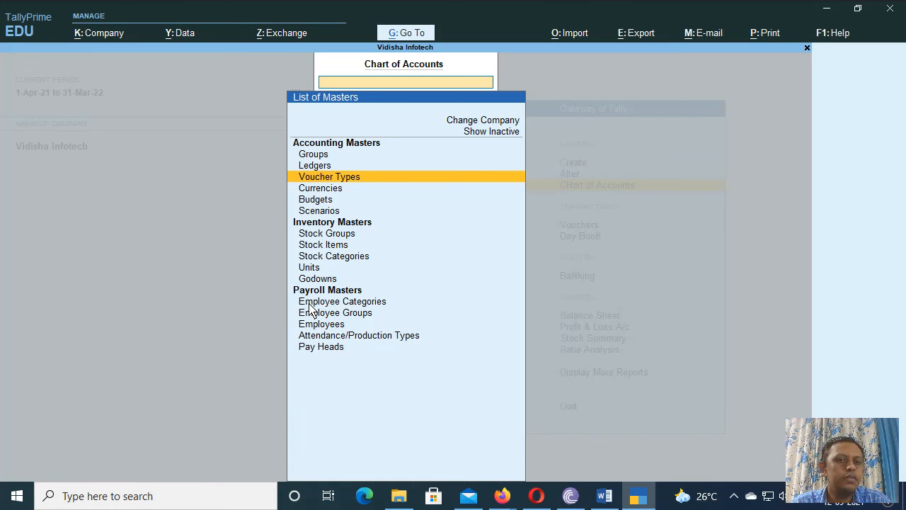
Step: Leave the Chart of Accounts for Gateway of Tally and bring up the Banking menu
key(Escape)
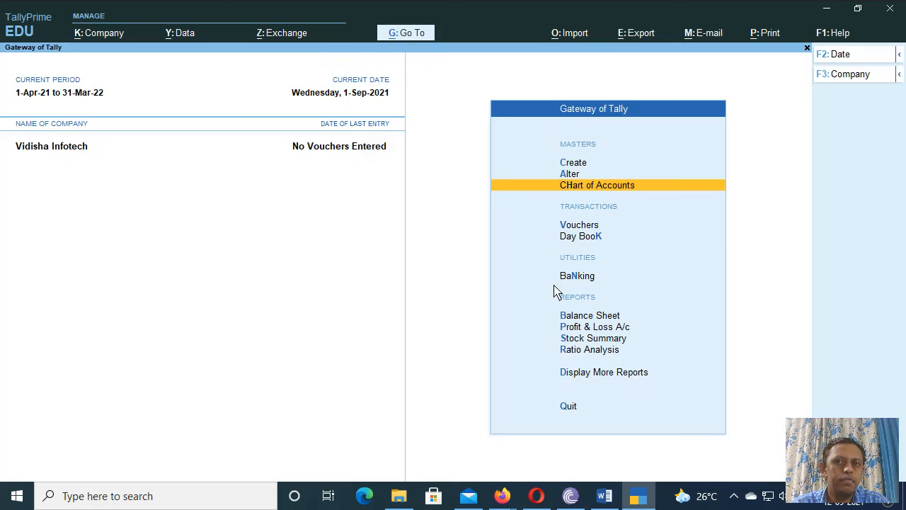
click(587, 278)
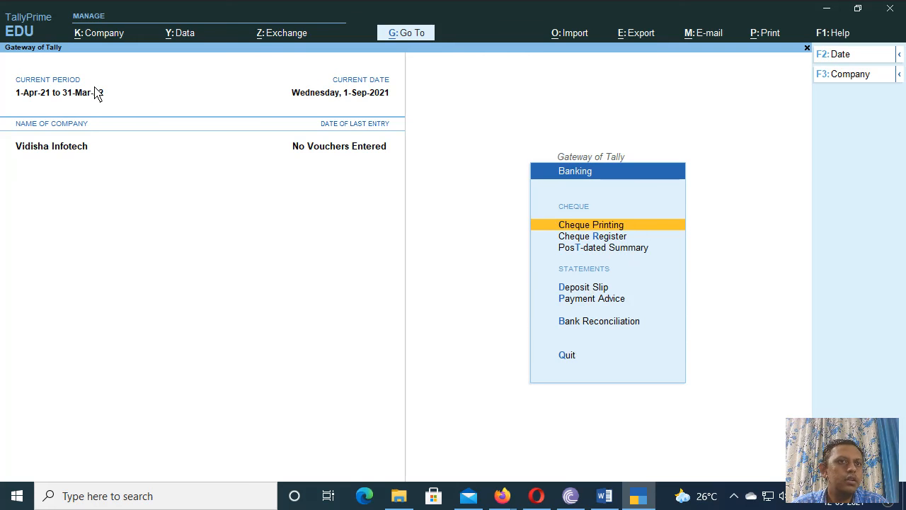
Step: Leave Banking and display Vidisha Infotech's Balance Sheet as at 1-Sep-21
key(Escape)
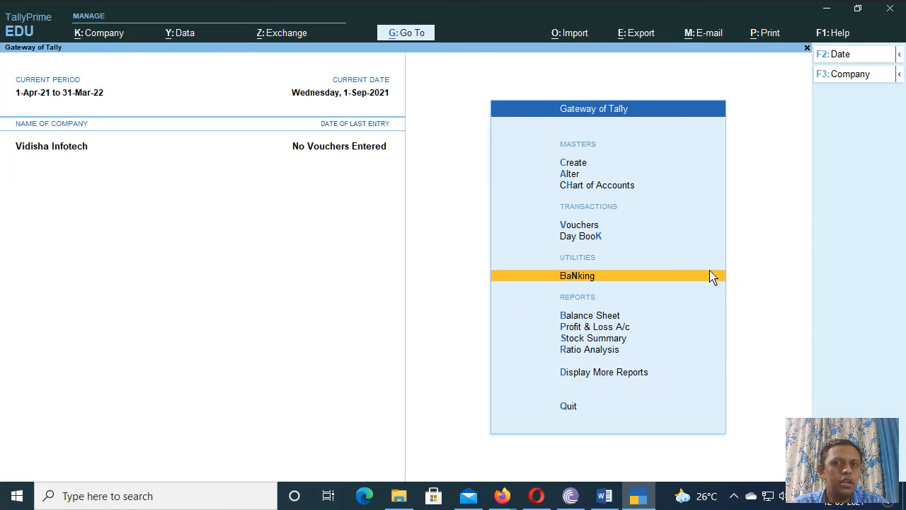
click(609, 315)
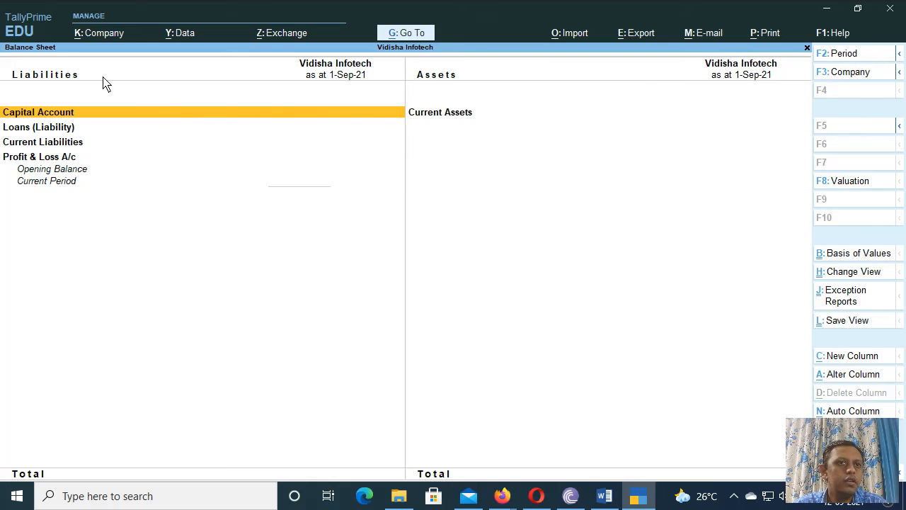
Step: Close the Balance Sheet and display the Profit & Loss A/c for 1-Apr-21 to 1-Sep-21
key(Escape)
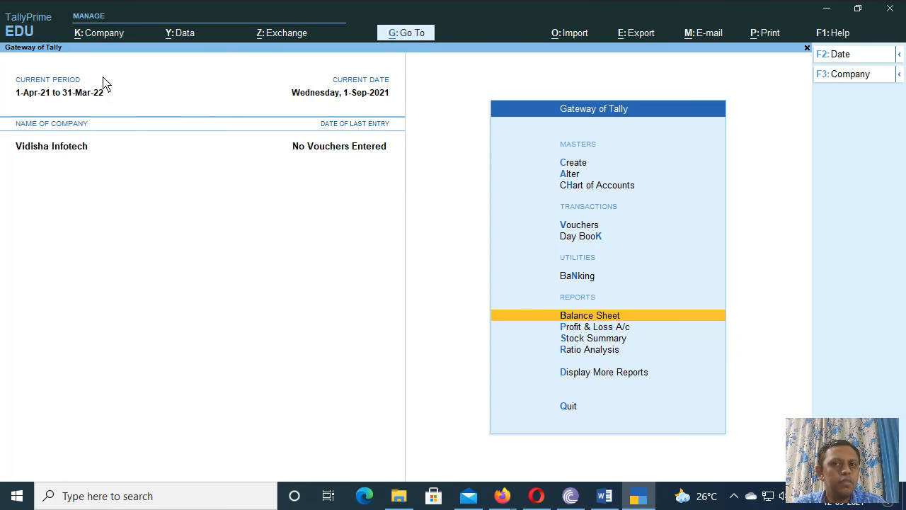
click(602, 330)
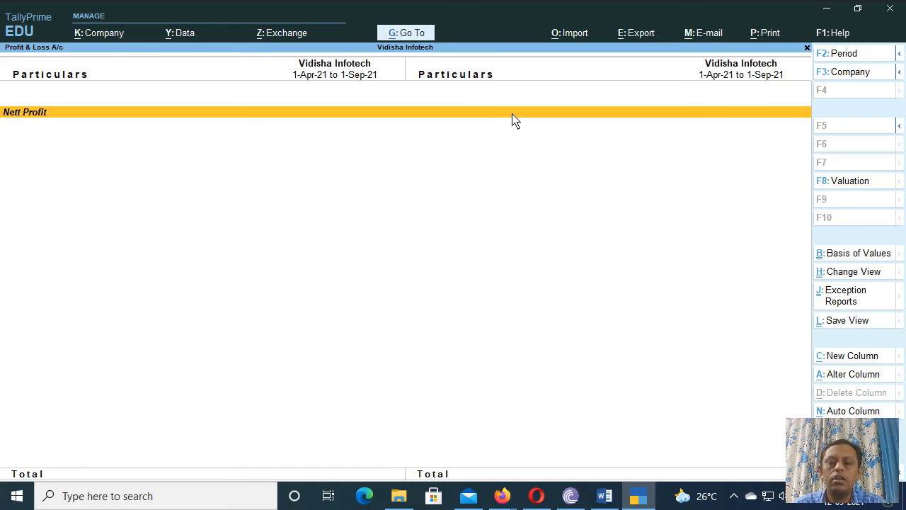
Step: Close the Profit & Loss A/c and bring up Display More Reports from Gateway of Tally
key(Escape)
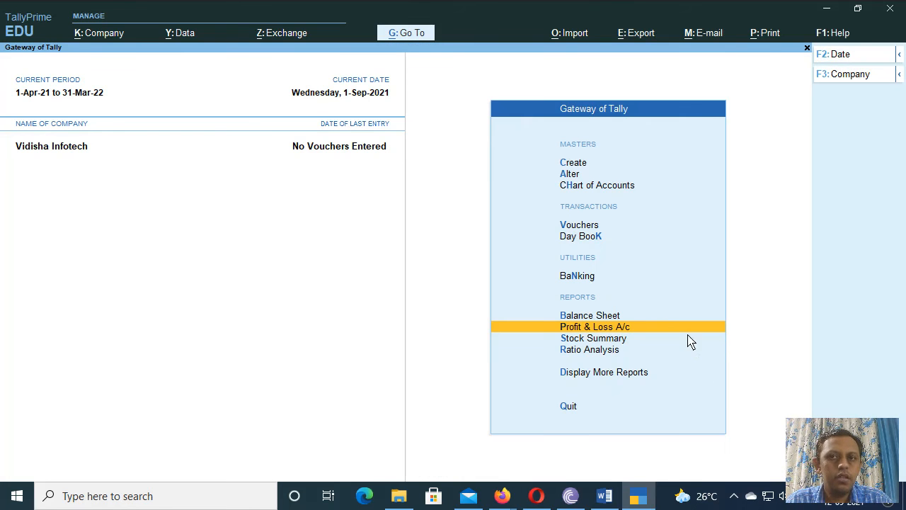
click(597, 373)
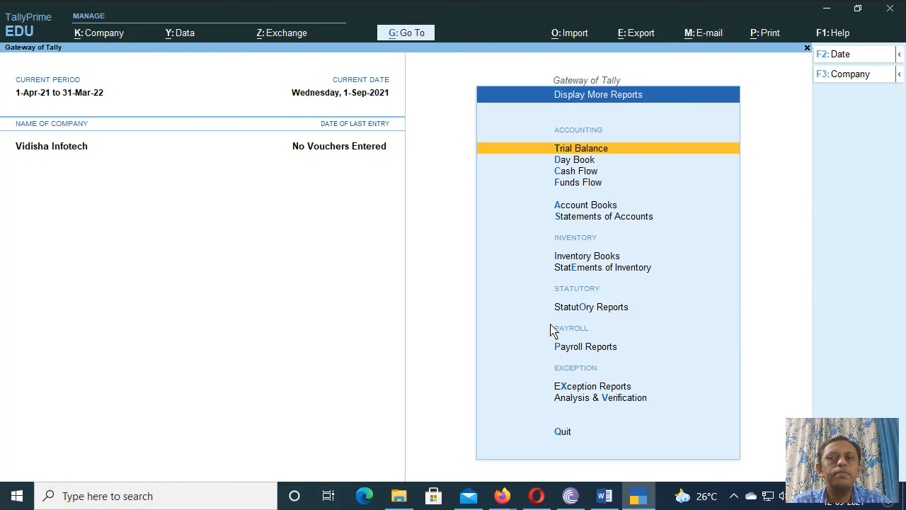
Step: Browse past Trial Balance and Day Book to Cash Flow, then return to Gateway of Tally
key(Down)
key(Down)
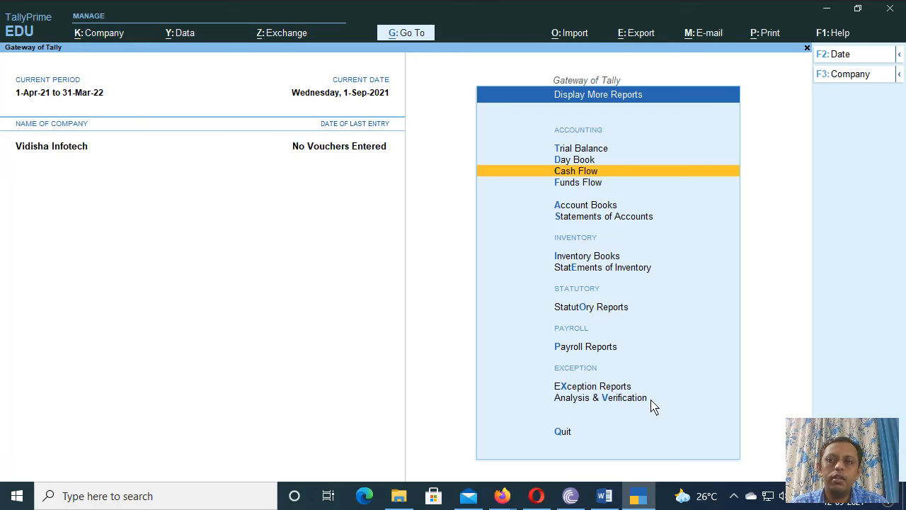
key(Escape)
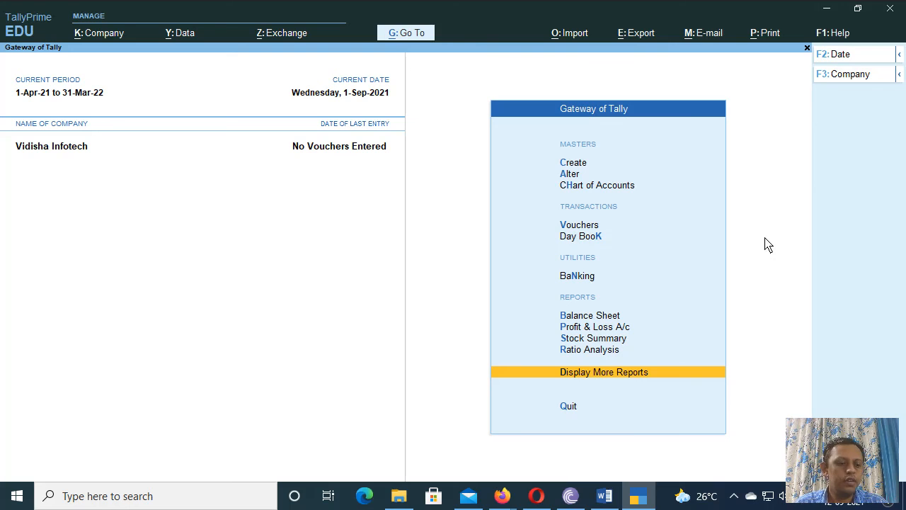
Step: Quit TallyPrime from Gateway of Tally, answering Yes to the quit confirmation
key(ctrl)
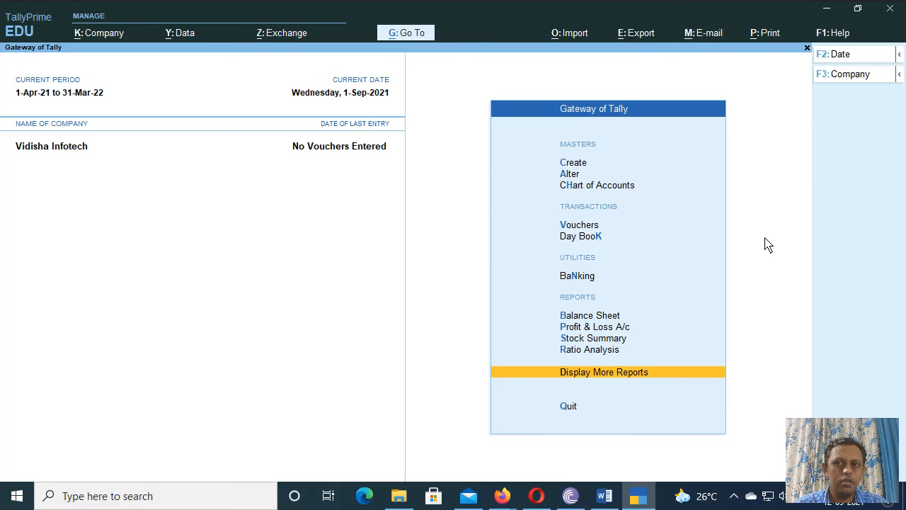
key(ctrl)
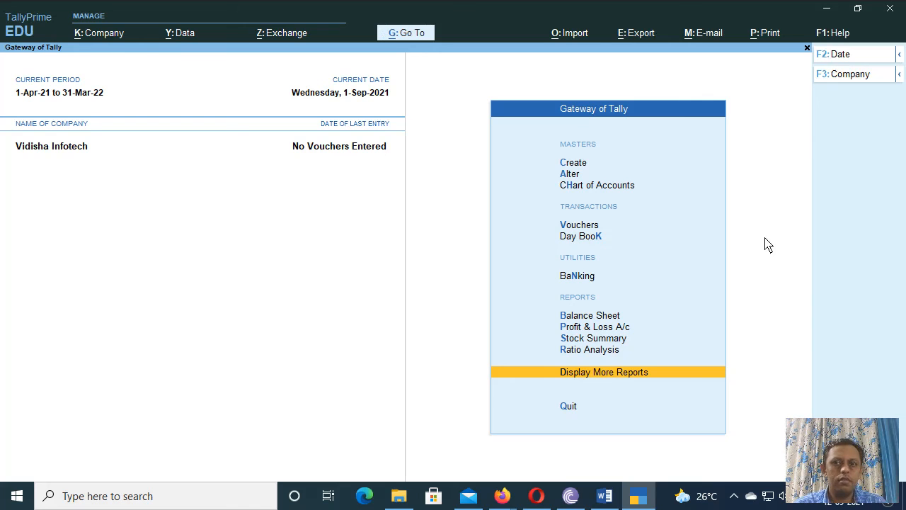
click(570, 406)
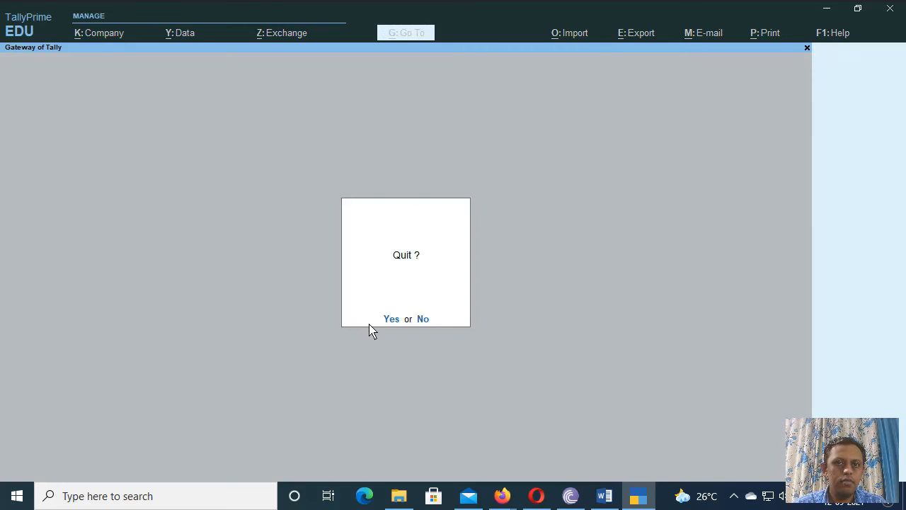
click(390, 320)
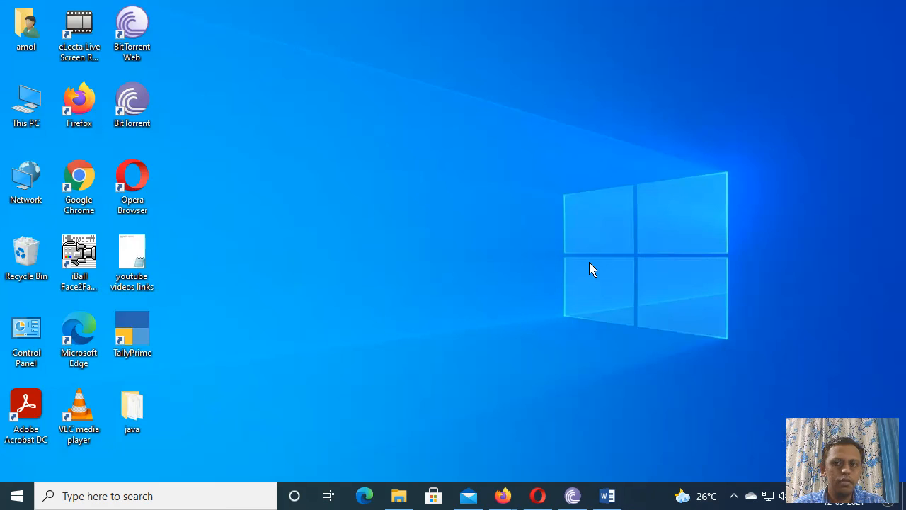